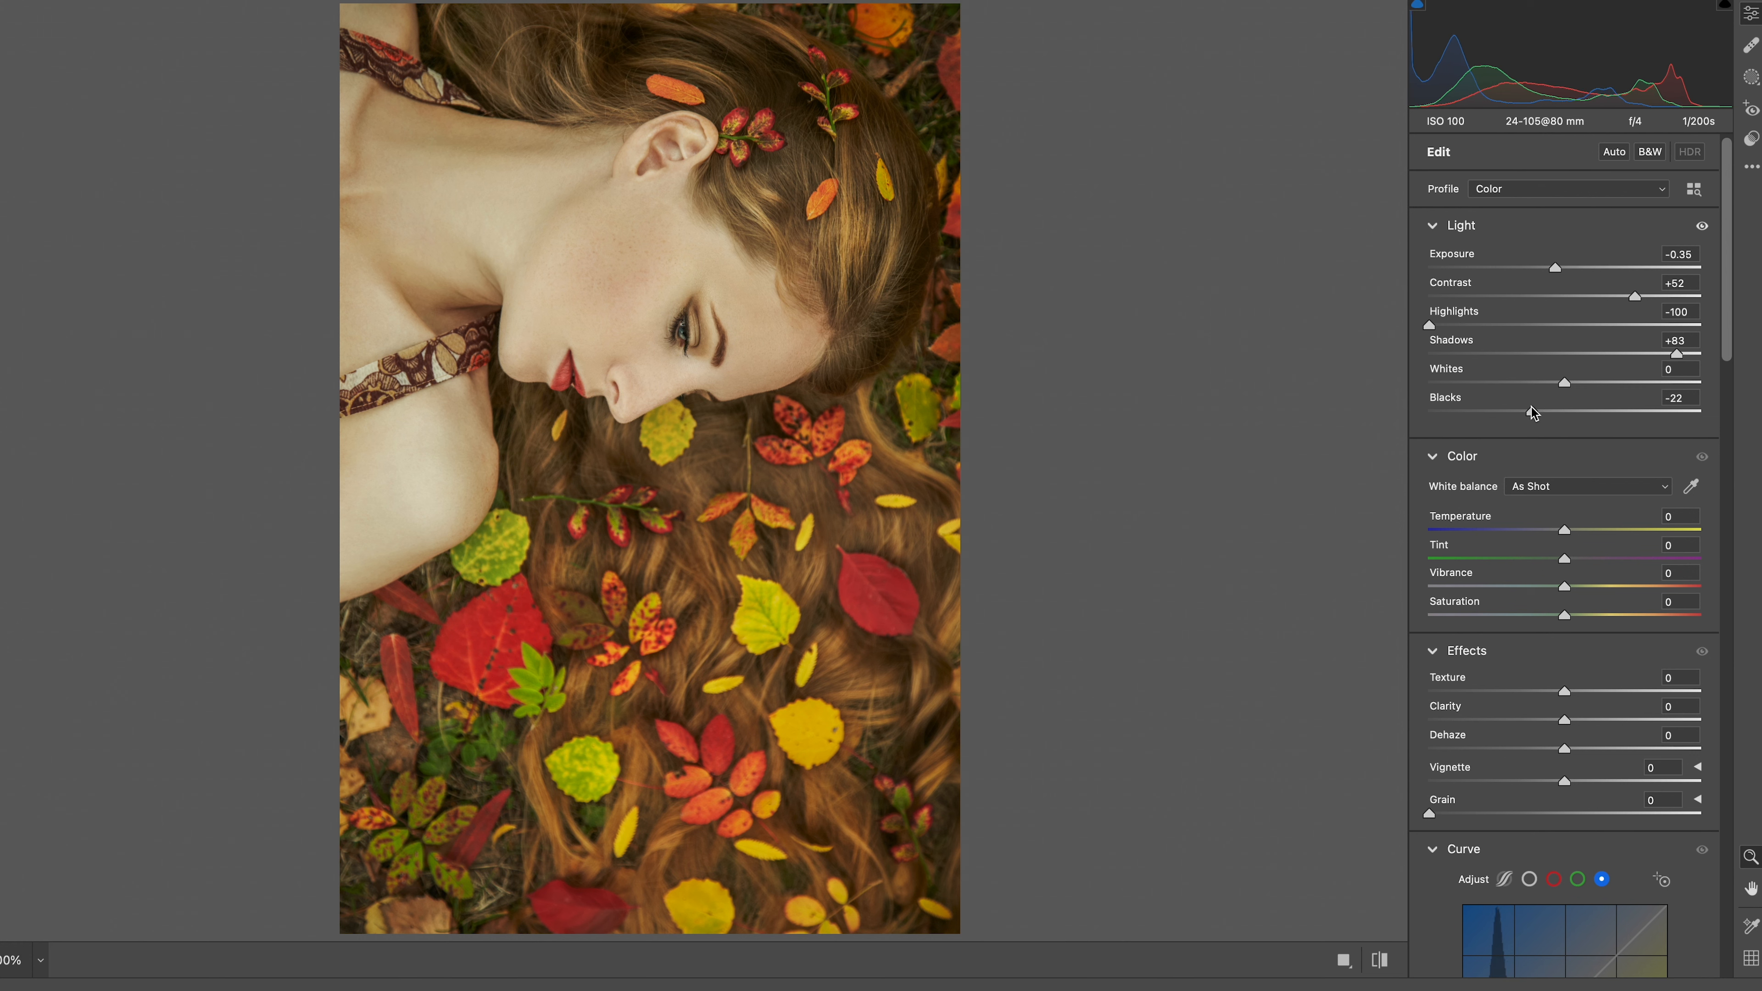
- Set Vibrance to -15, Clarity to -32 and Dehaze to +49 for the portrait
{"action": "scroll", "coordinate": [1564, 476], "scroll_direction": "down", "scroll_amount": 3}
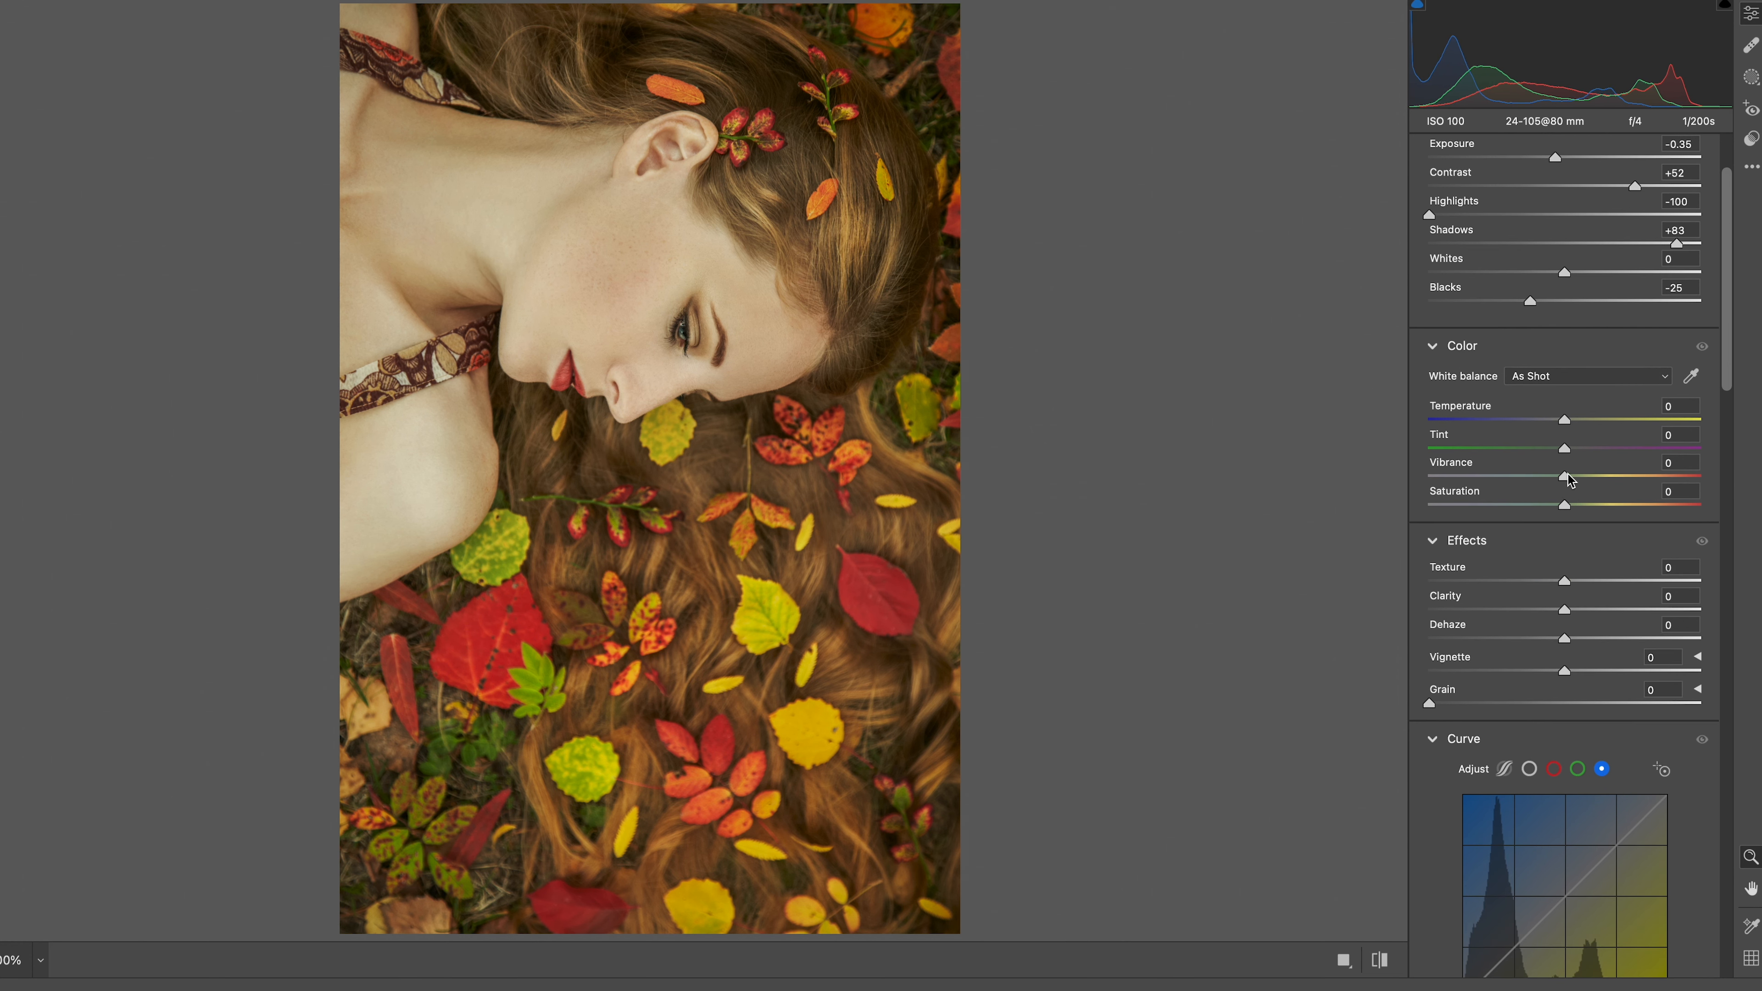
{"action": "left_click_drag", "start_coordinate": [1564, 476], "coordinate": [1637, 479]}
{"action": "scroll", "coordinate": [1553, 465], "scroll_direction": "down", "scroll_amount": 5}
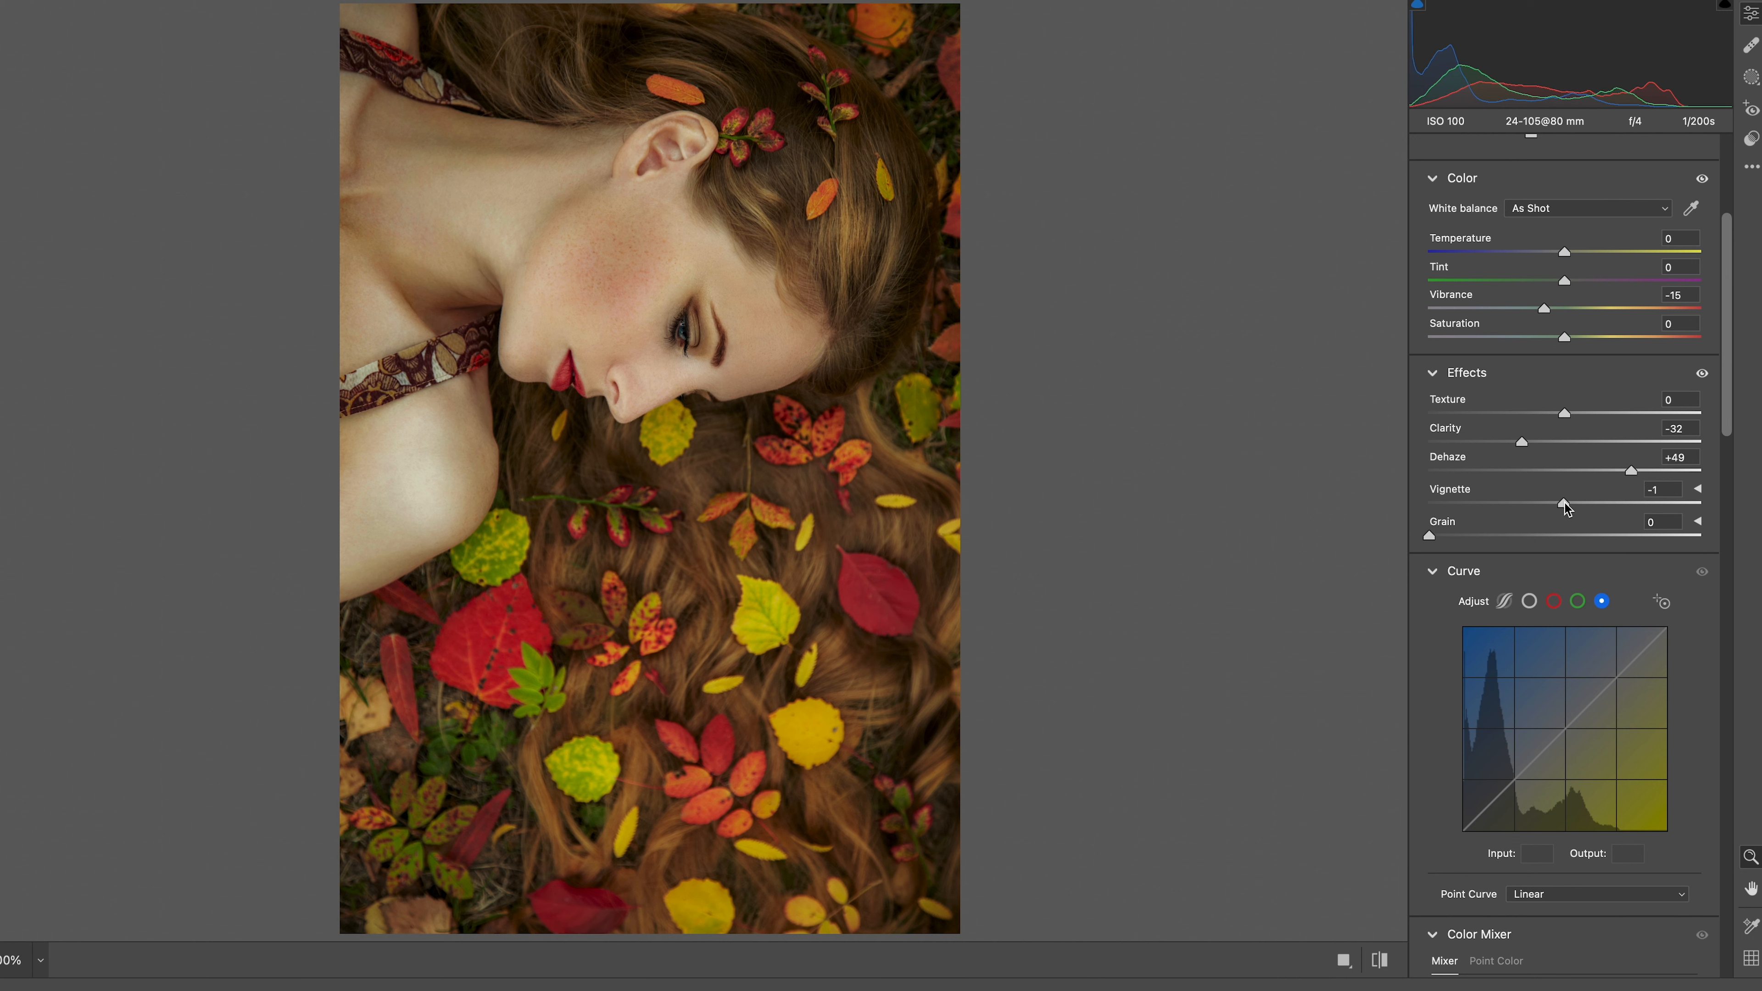
- Shift the Color Mixer hues: Greens +10, Aquas +11 and Blues -34
{"action": "scroll", "coordinate": [1732, 409], "scroll_direction": "down", "scroll_amount": 15}
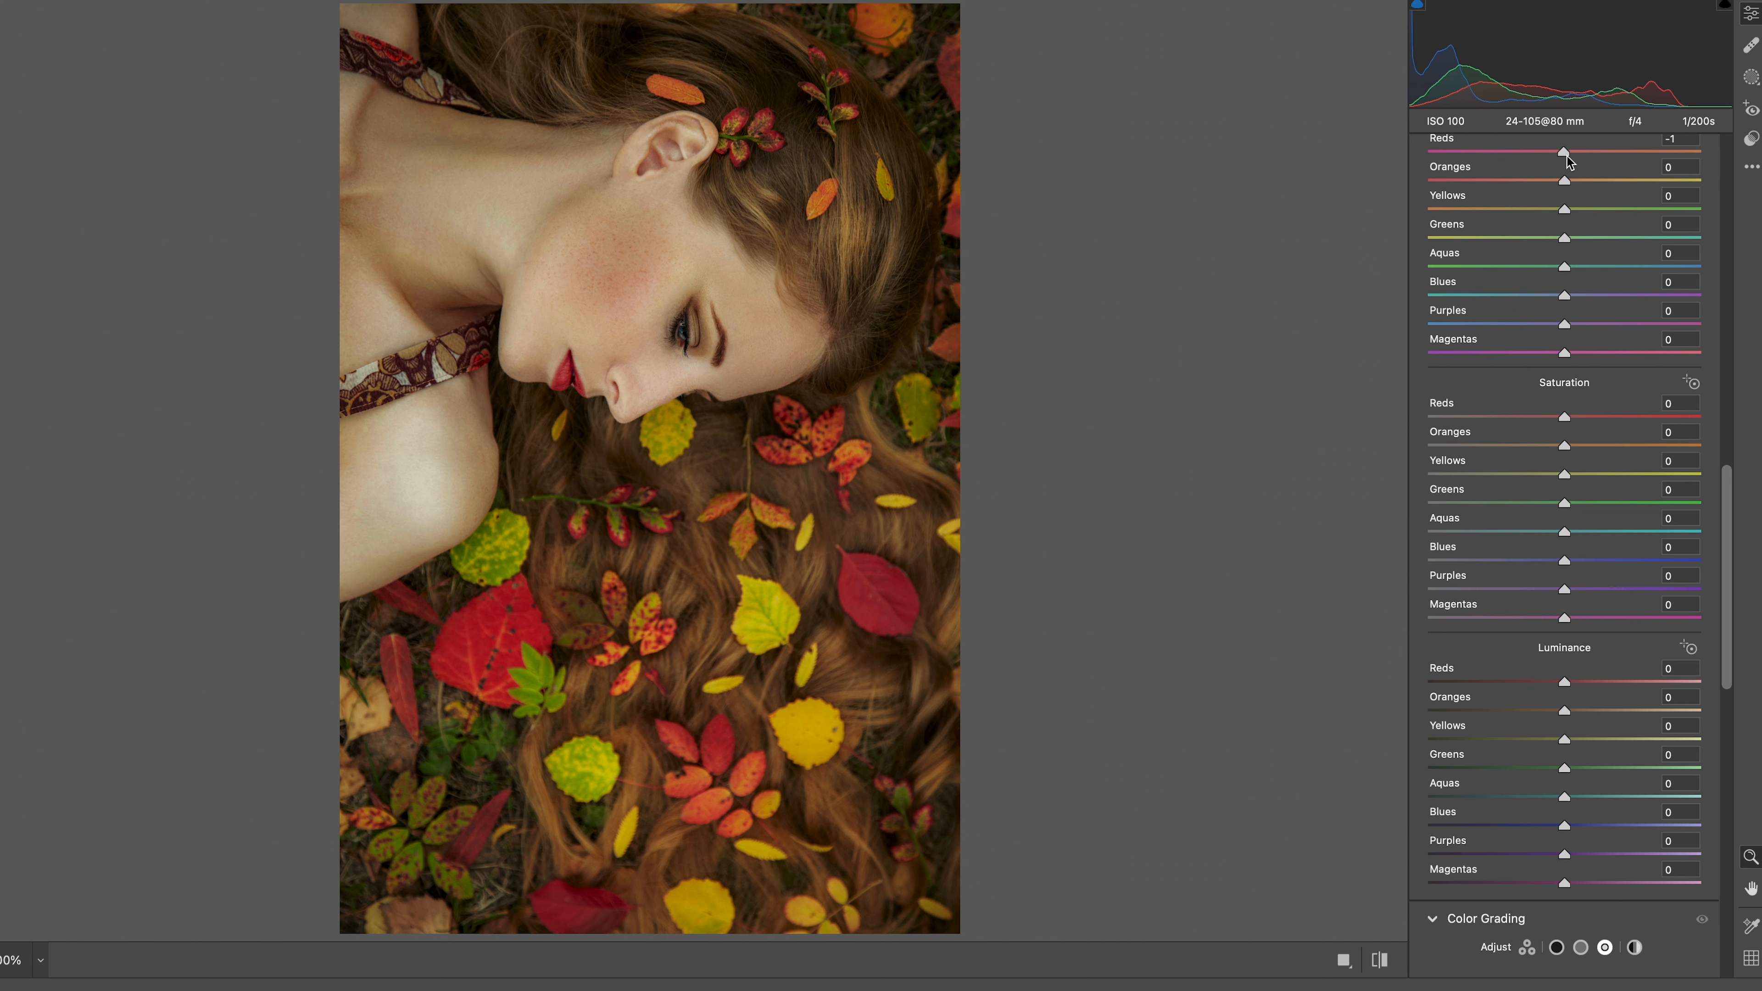
{"action": "left_click", "coordinate": [1579, 208]}
{"action": "double_click", "coordinate": [1579, 210]}
{"action": "left_click_drag", "start_coordinate": [1565, 238], "coordinate": [1515, 299]}
- Set Color Mixer saturation: Reds -24, Oranges +9, Yellows -34, Greens, Aquas and Blues -100, Purples -75, Magentas -29
{"action": "left_click_drag", "start_coordinate": [1565, 417], "coordinate": [1534, 417]}
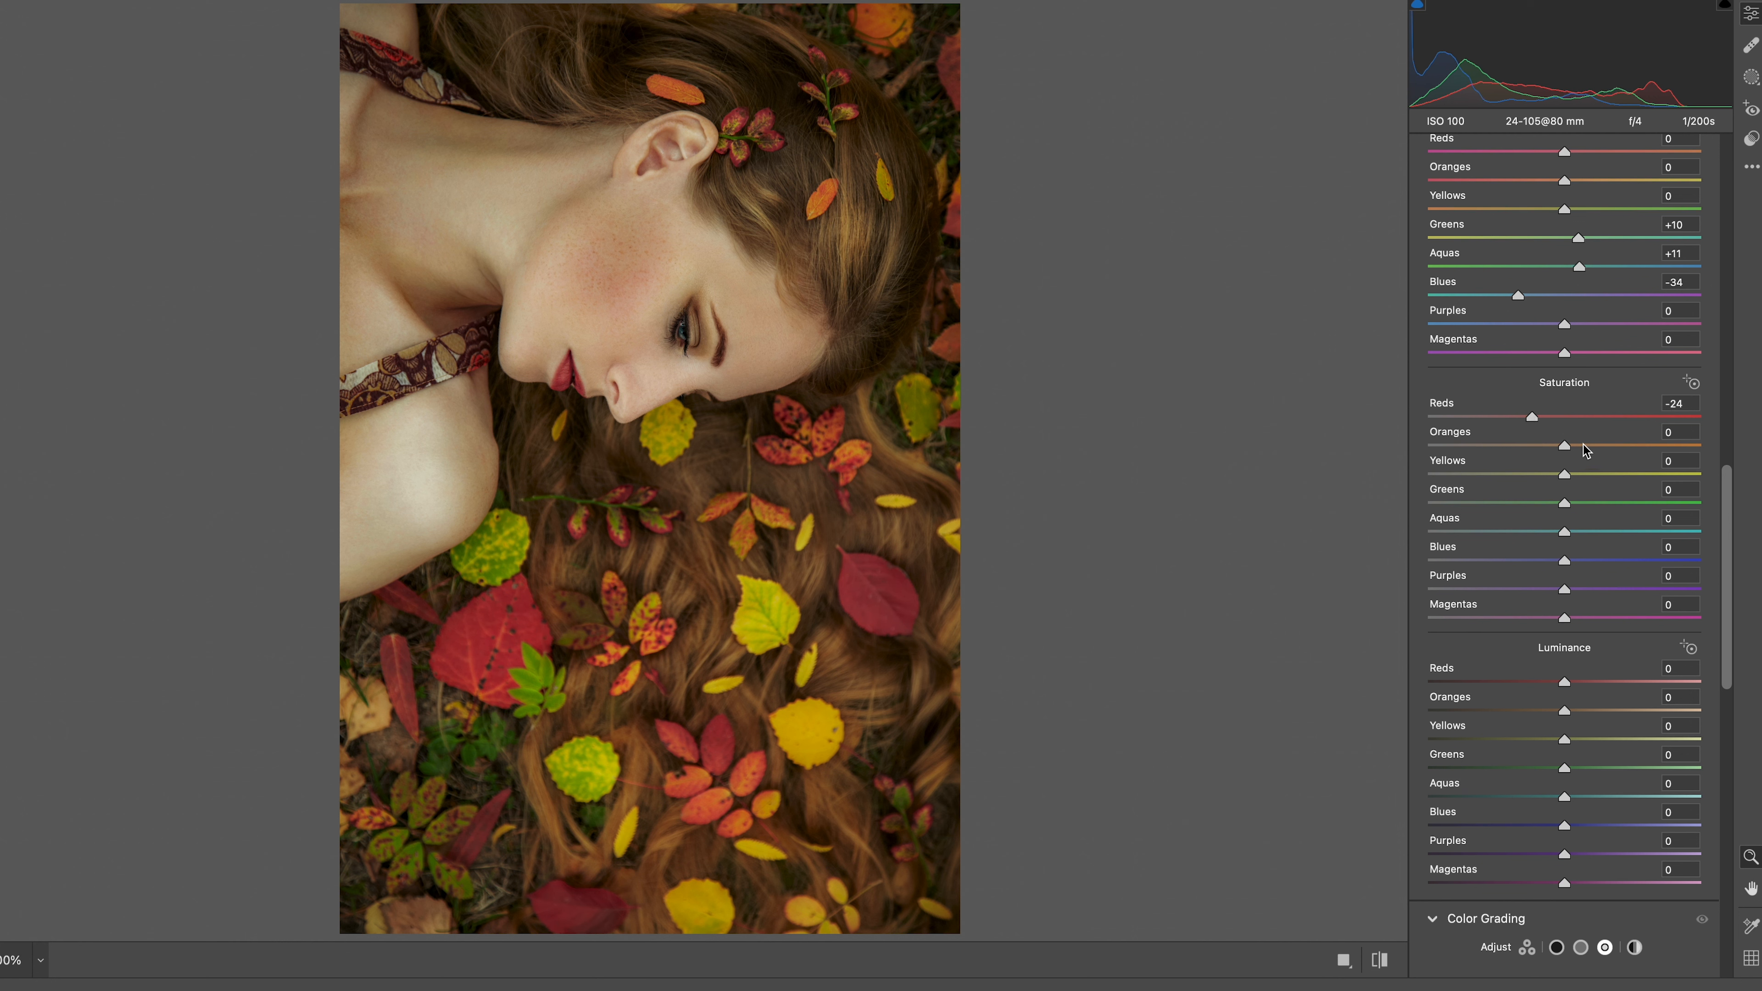
{"action": "left_click_drag", "start_coordinate": [1566, 445], "coordinate": [1382, 450]}
{"action": "scroll", "coordinate": [1551, 479], "scroll_direction": "down", "scroll_amount": 2}
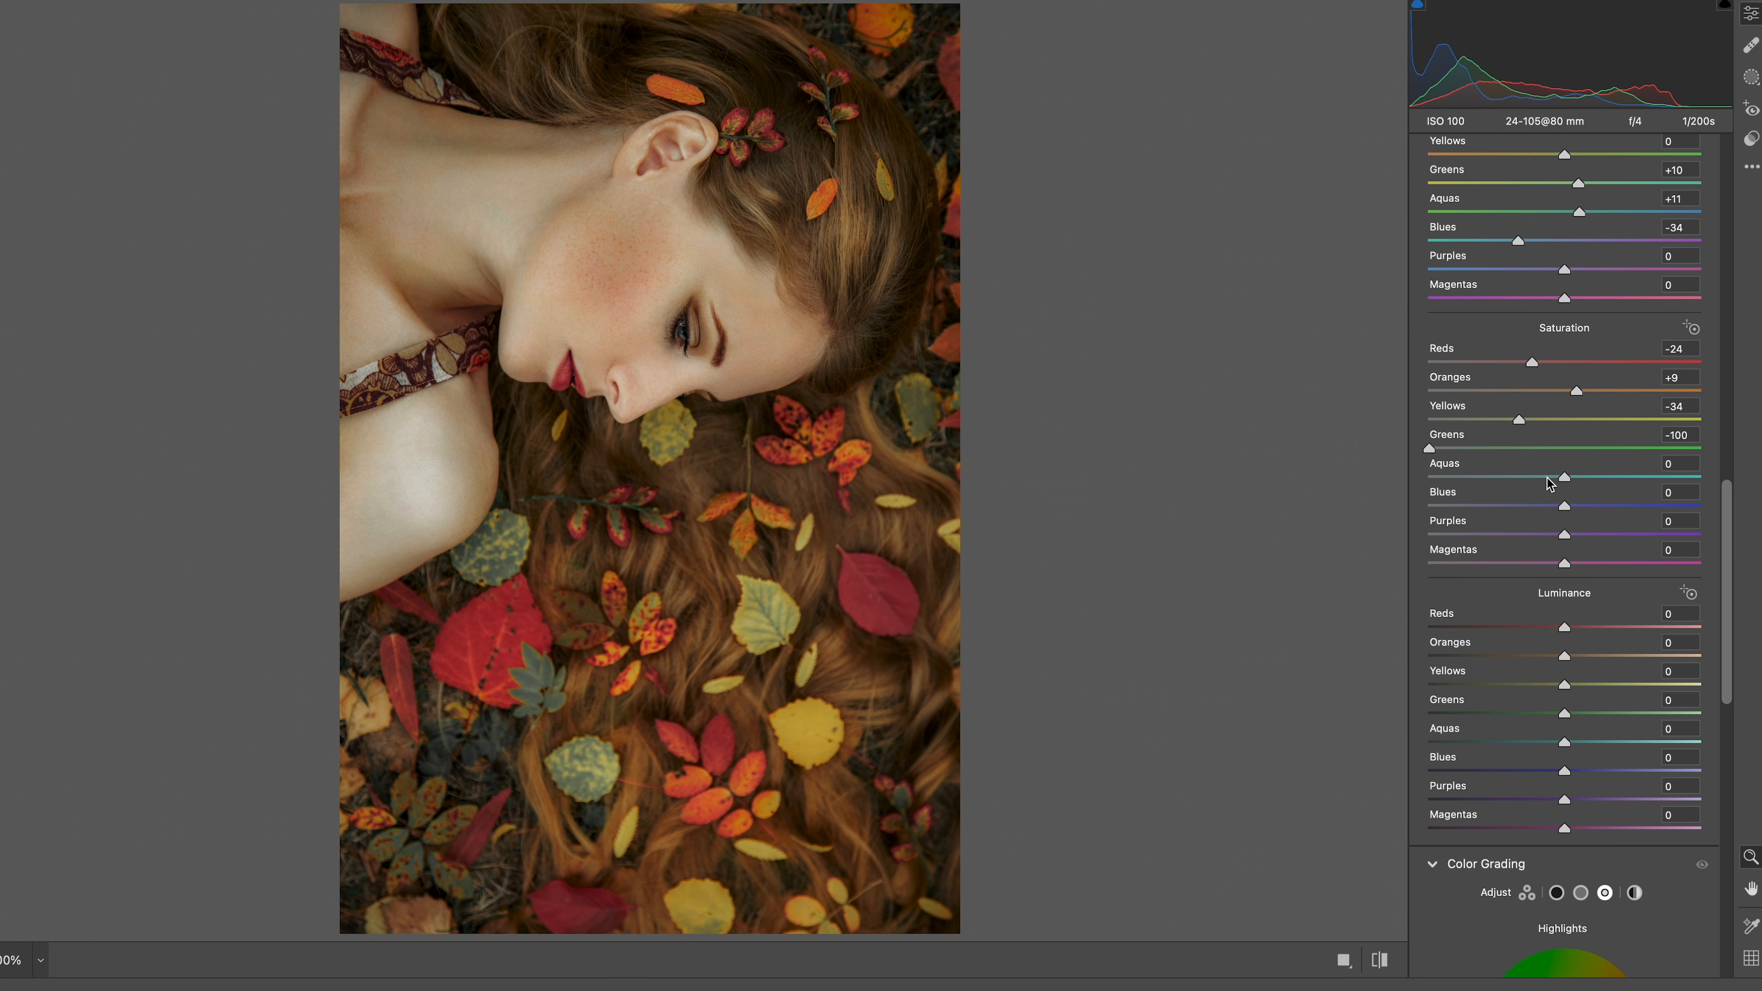
{"action": "left_click_drag", "start_coordinate": [1564, 478], "coordinate": [1334, 495]}
{"action": "left_click_drag", "start_coordinate": [1557, 536], "coordinate": [1462, 538]}
{"action": "left_click_drag", "start_coordinate": [1567, 565], "coordinate": [1524, 562]}
- Set Color Mixer luminance: Reds -17, Oranges +14, Yellows -5, Greens +30, Aquas +66, Blues +35, Purples -25, Magentas +19
{"action": "scroll", "coordinate": [1524, 562], "scroll_direction": "down", "scroll_amount": 2}
{"action": "left_click_drag", "start_coordinate": [1565, 487], "coordinate": [1604, 567]}
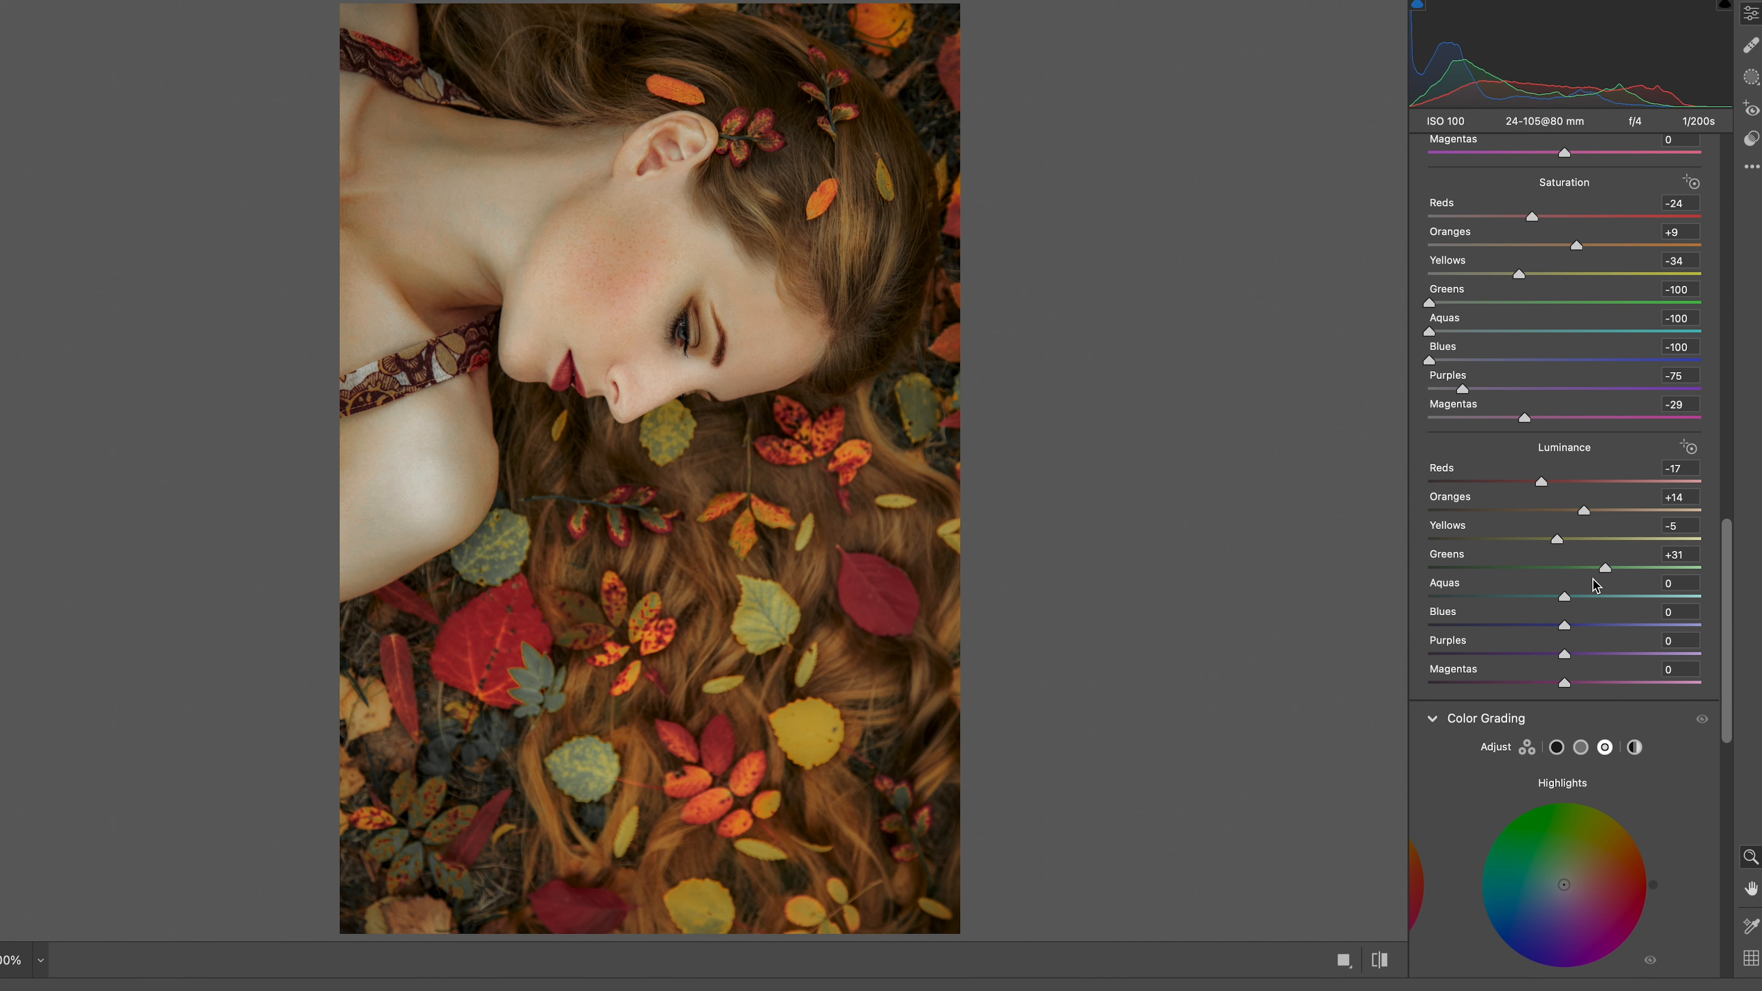
{"action": "left_click_drag", "start_coordinate": [1526, 608], "coordinate": [1589, 666]}
{"action": "scroll", "coordinate": [1575, 652], "scroll_direction": "down", "scroll_amount": 1}
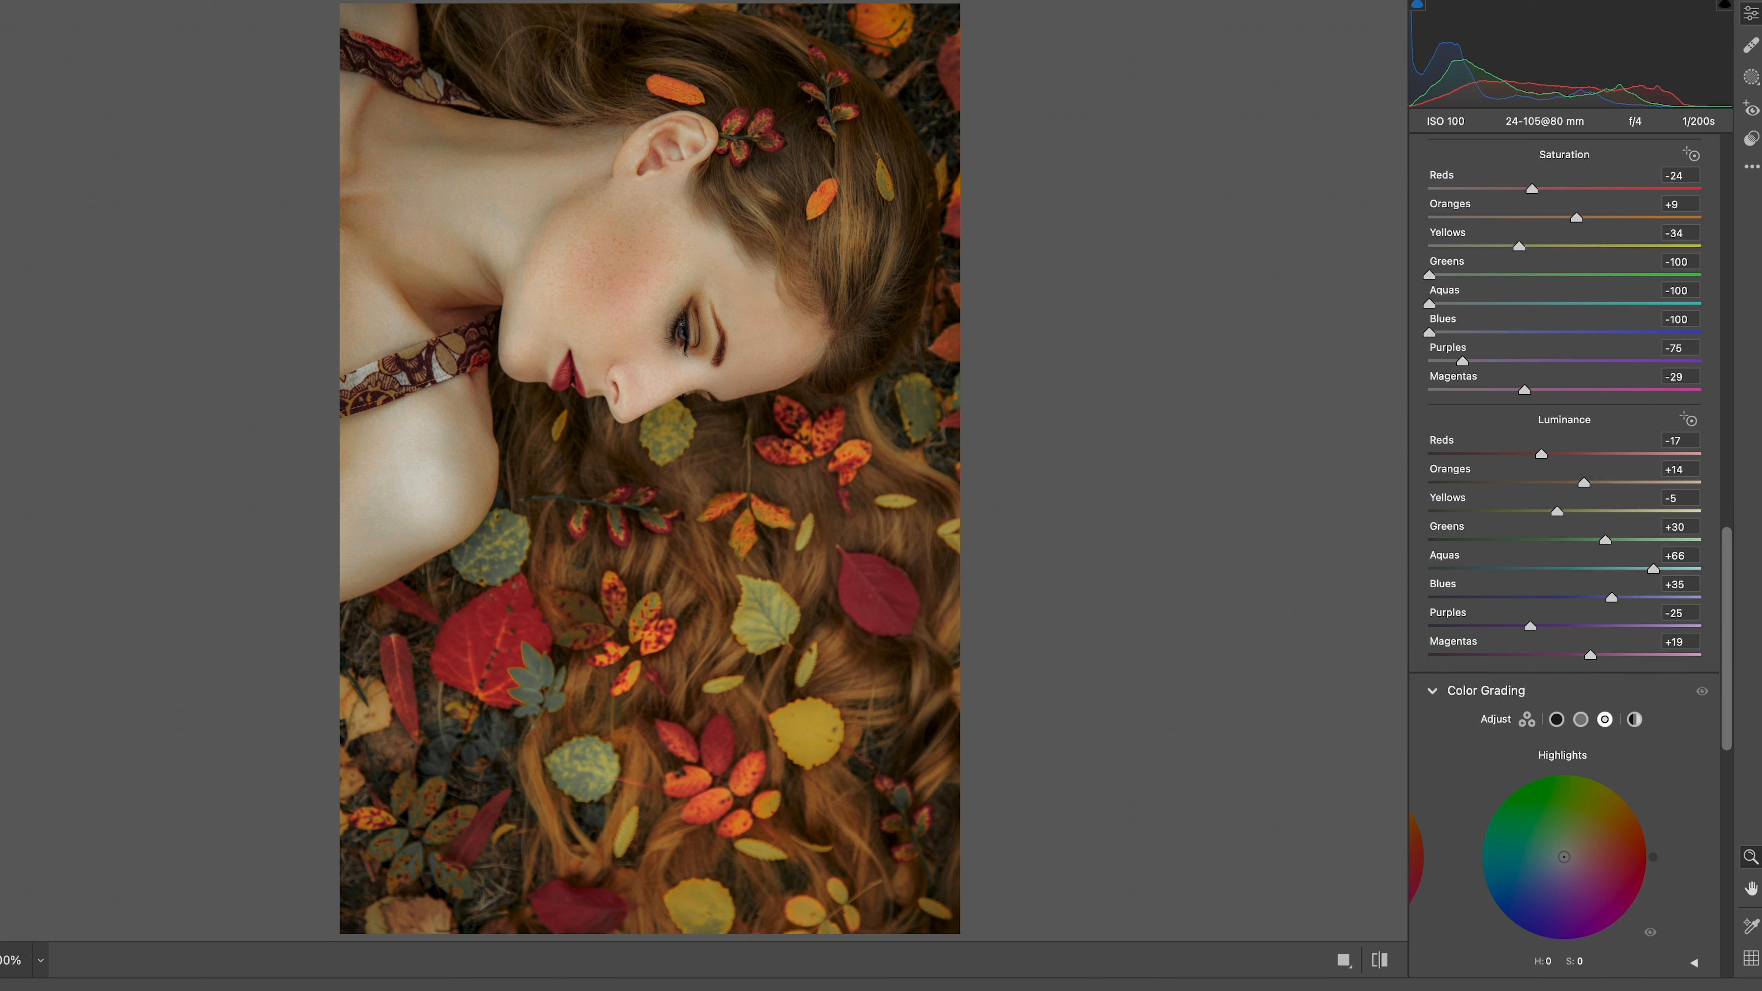
- Tint the Color Grading shadows blue with hue 232 and saturation 18, and set their luminance to -9
{"action": "scroll", "coordinate": [1740, 671], "scroll_direction": "down", "scroll_amount": 5}
{"action": "left_click", "coordinate": [1558, 516]}
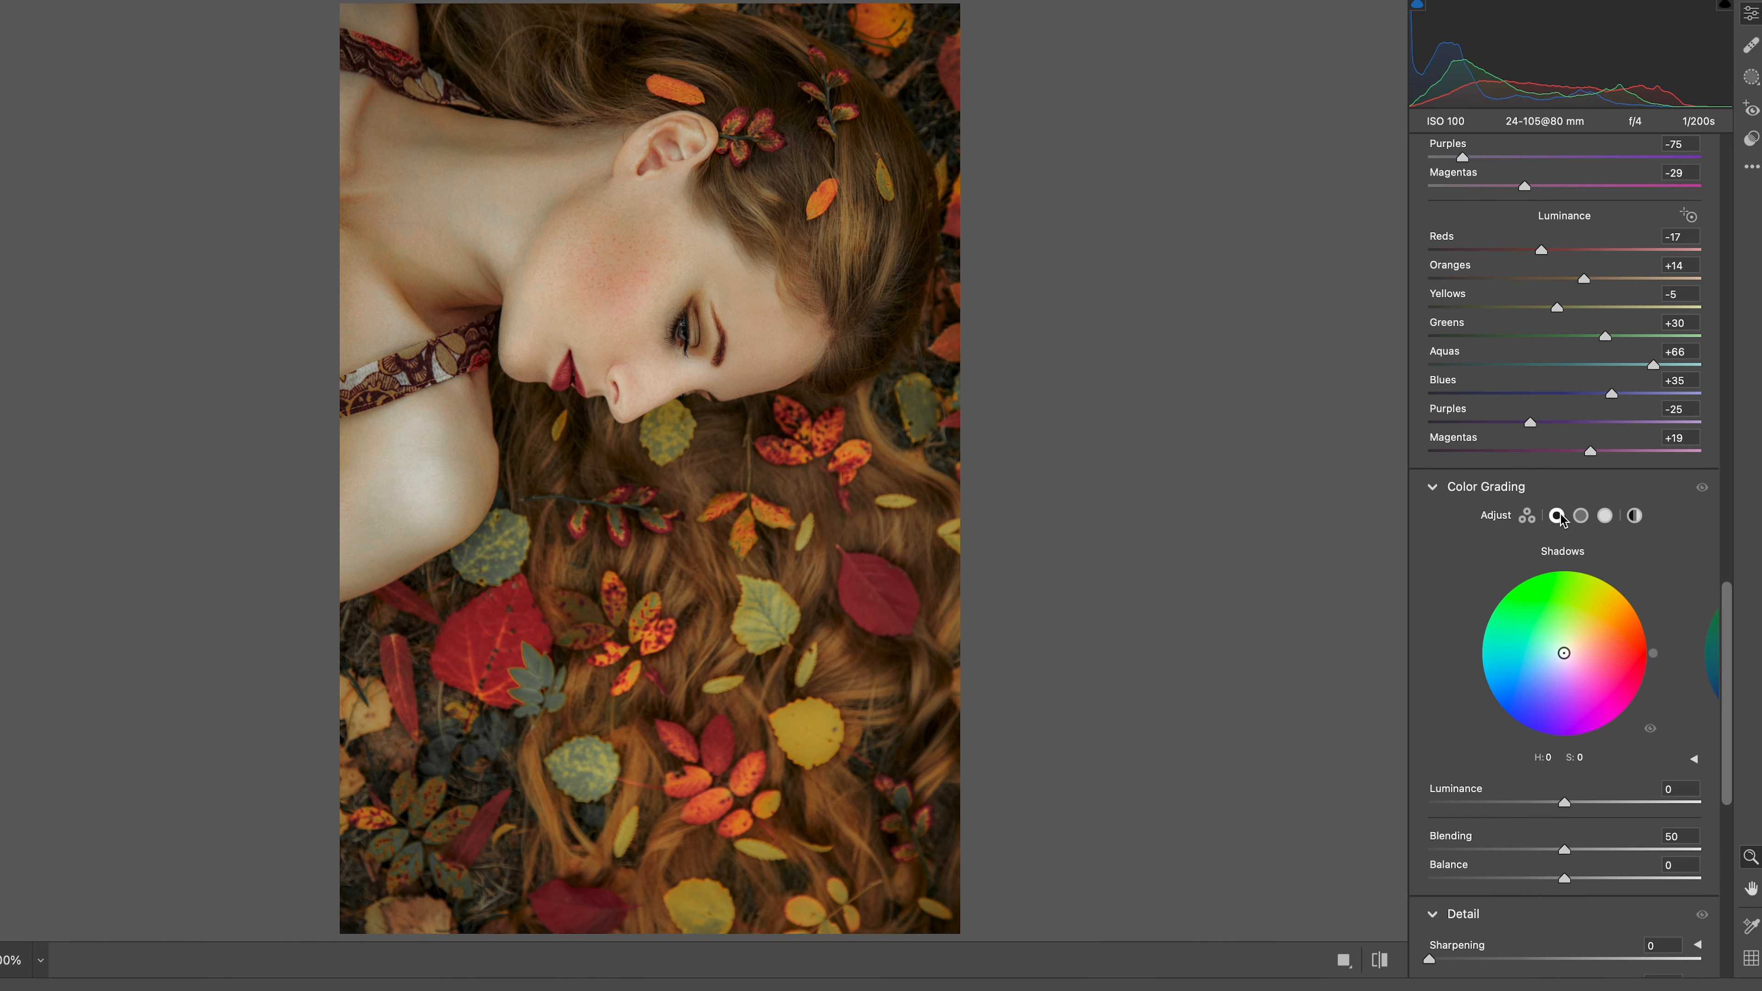
{"action": "left_click_drag", "start_coordinate": [1495, 602], "coordinate": [1518, 714]}
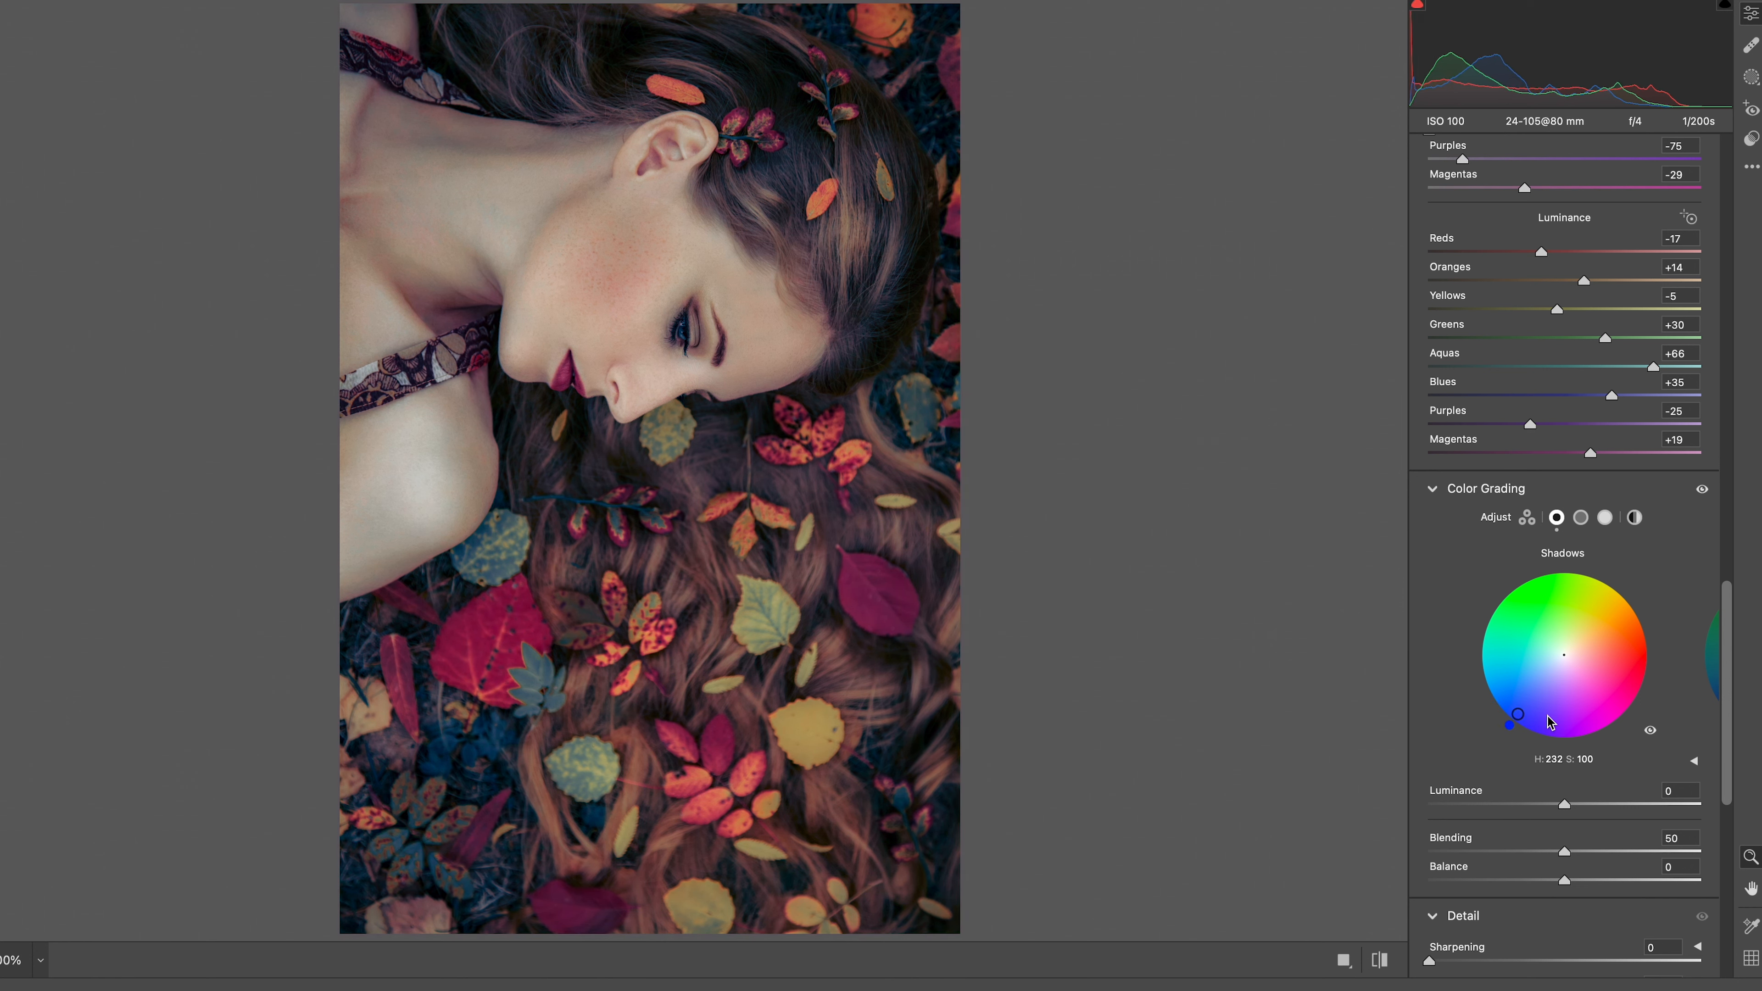
{"action": "double_click", "coordinate": [1518, 714]}
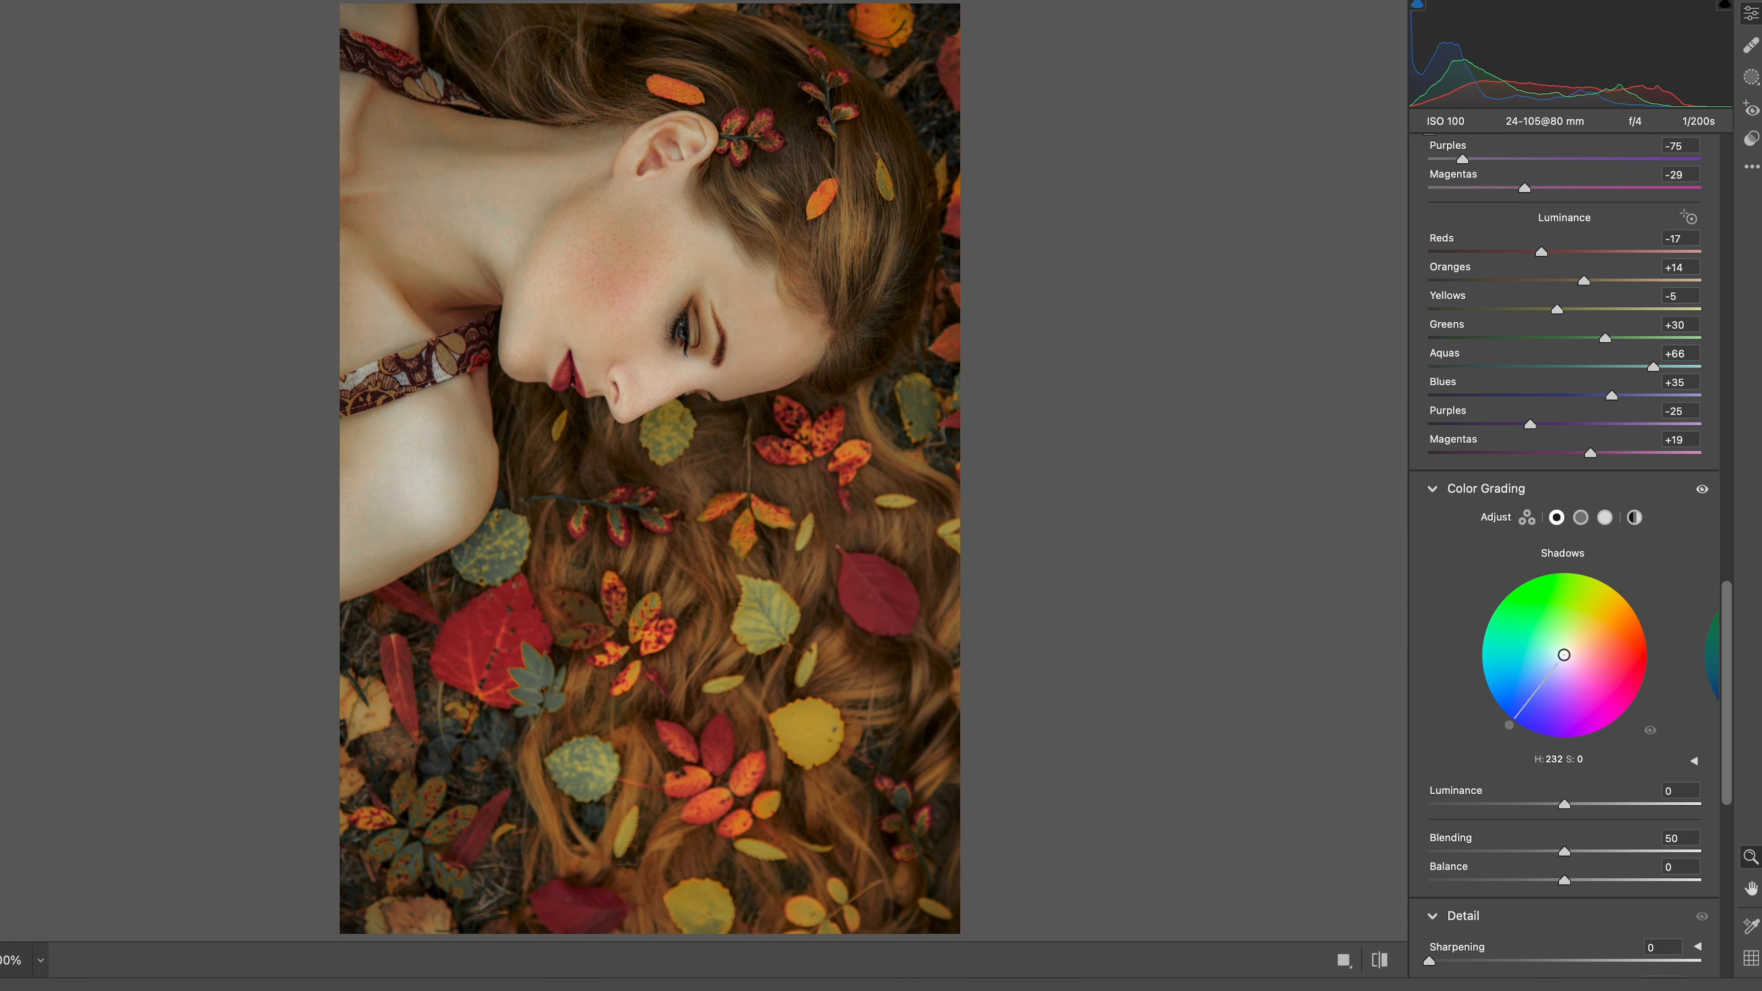
{"action": "left_click_drag", "start_coordinate": [1564, 654], "coordinate": [1554, 668]}
{"action": "scroll", "coordinate": [1557, 675], "scroll_direction": "down", "scroll_amount": 1}
{"action": "scroll", "coordinate": [1575, 674], "scroll_direction": "down", "scroll_amount": 3}
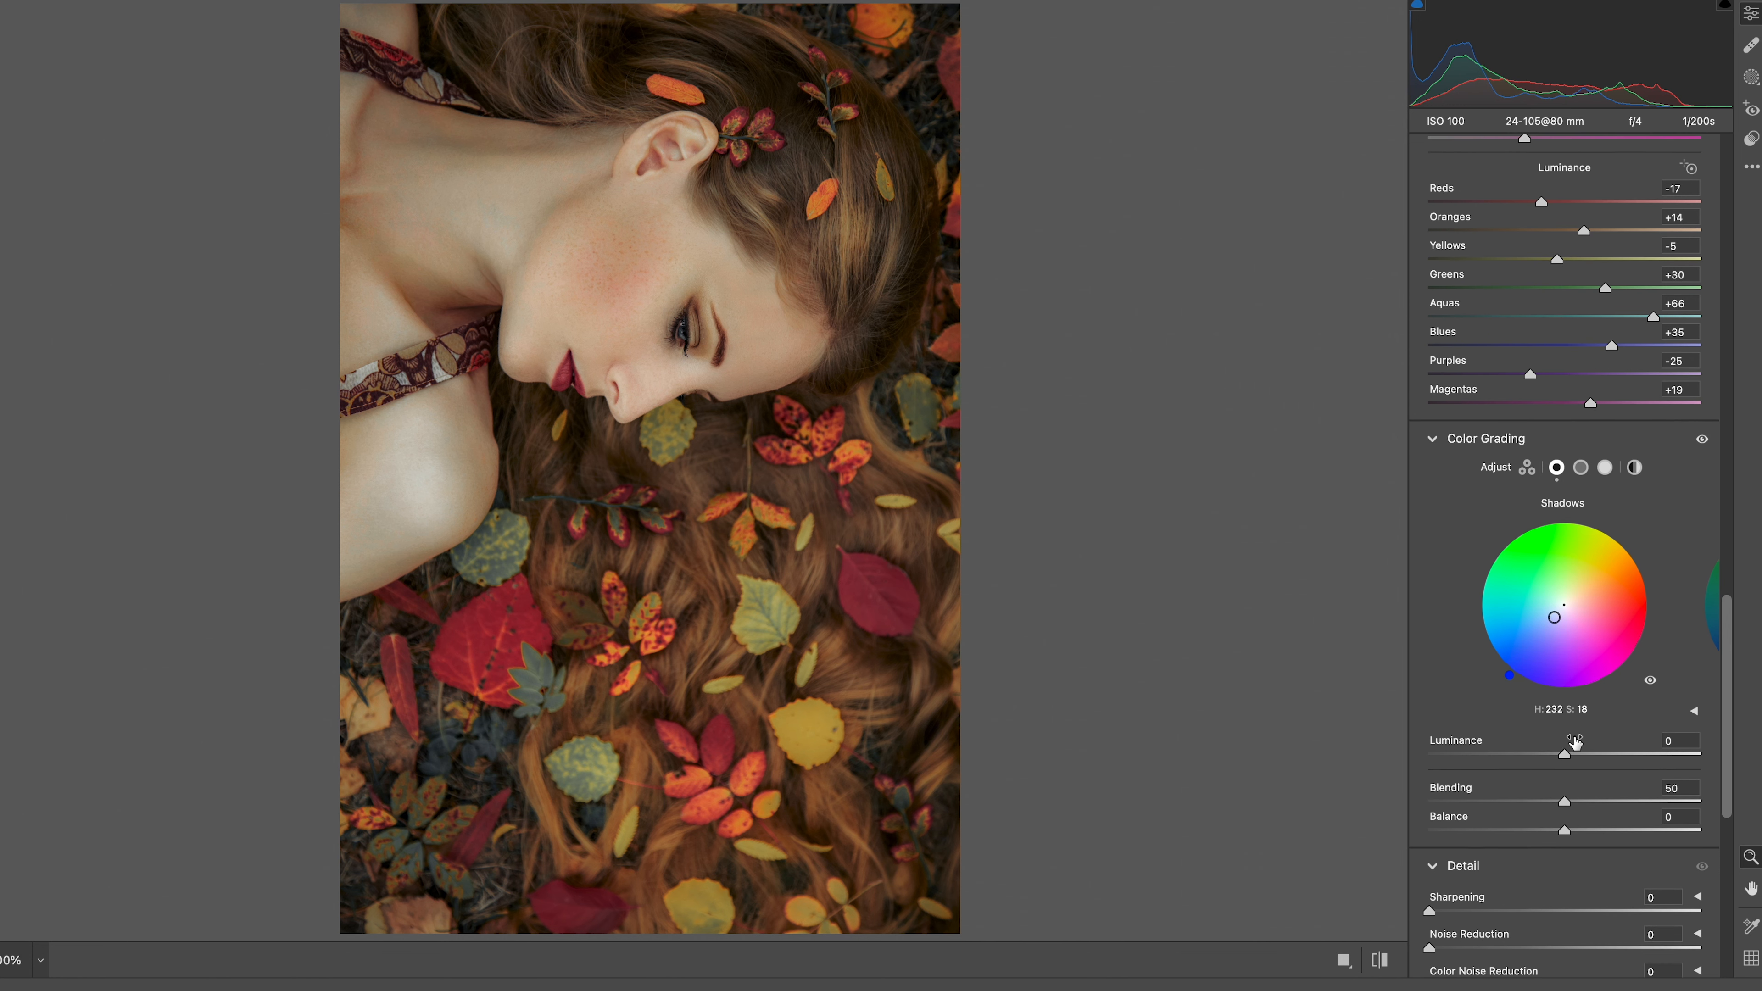
{"action": "left_click_drag", "start_coordinate": [1554, 759], "coordinate": [1548, 758]}
- Tint the Color Grading highlights yellow-green with hue 83 and saturation 10
{"action": "scroll", "coordinate": [1554, 718], "scroll_direction": "down", "scroll_amount": 3}
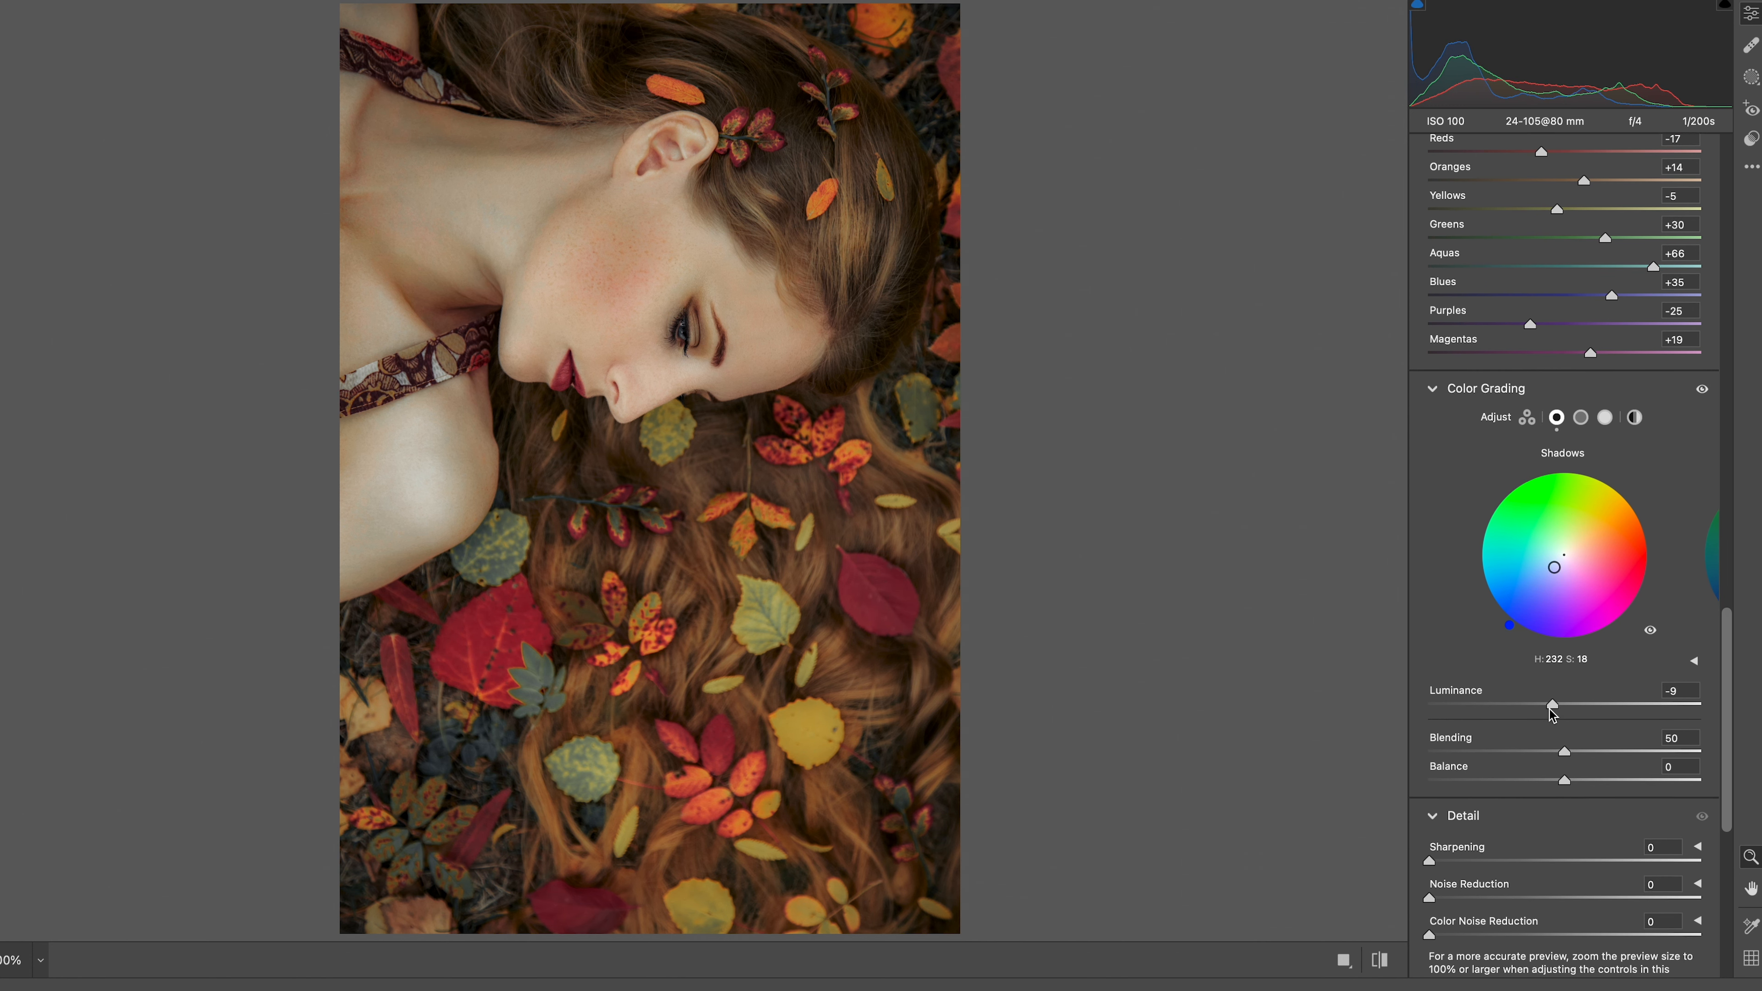
{"action": "left_click", "coordinate": [1605, 416]}
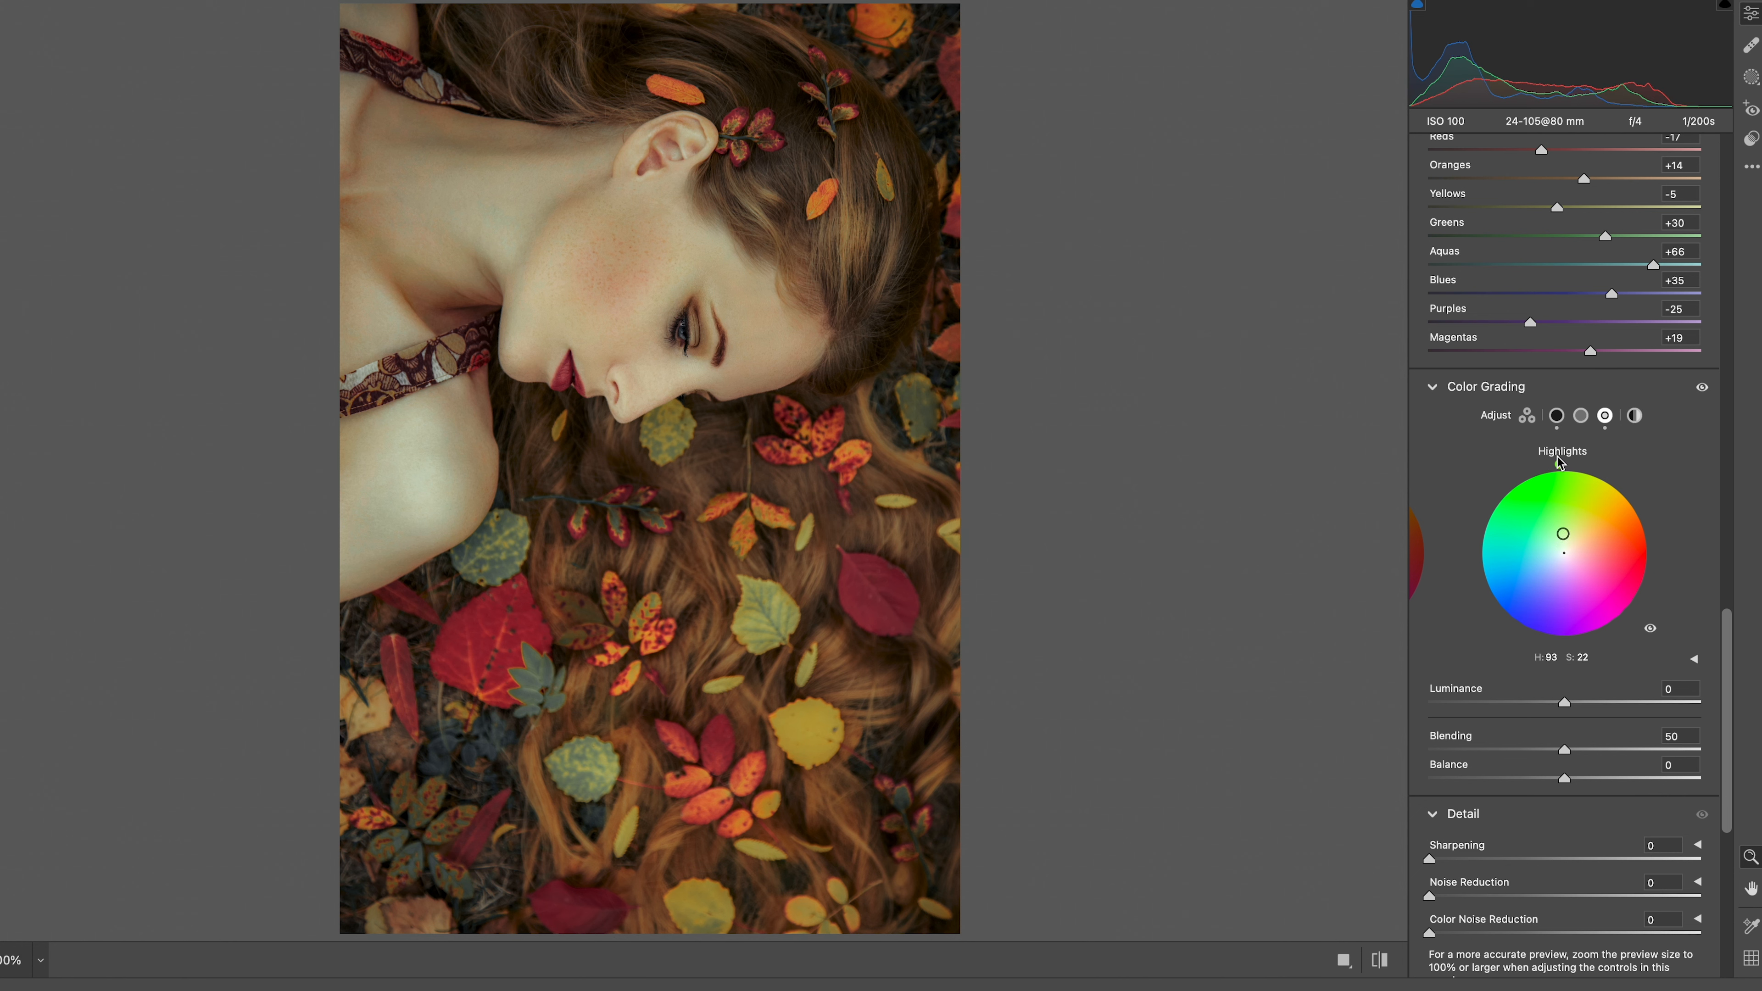
{"action": "left_click_drag", "start_coordinate": [1520, 472], "coordinate": [1575, 459]}
{"action": "left_click_drag", "start_coordinate": [1565, 533], "coordinate": [1566, 544]}
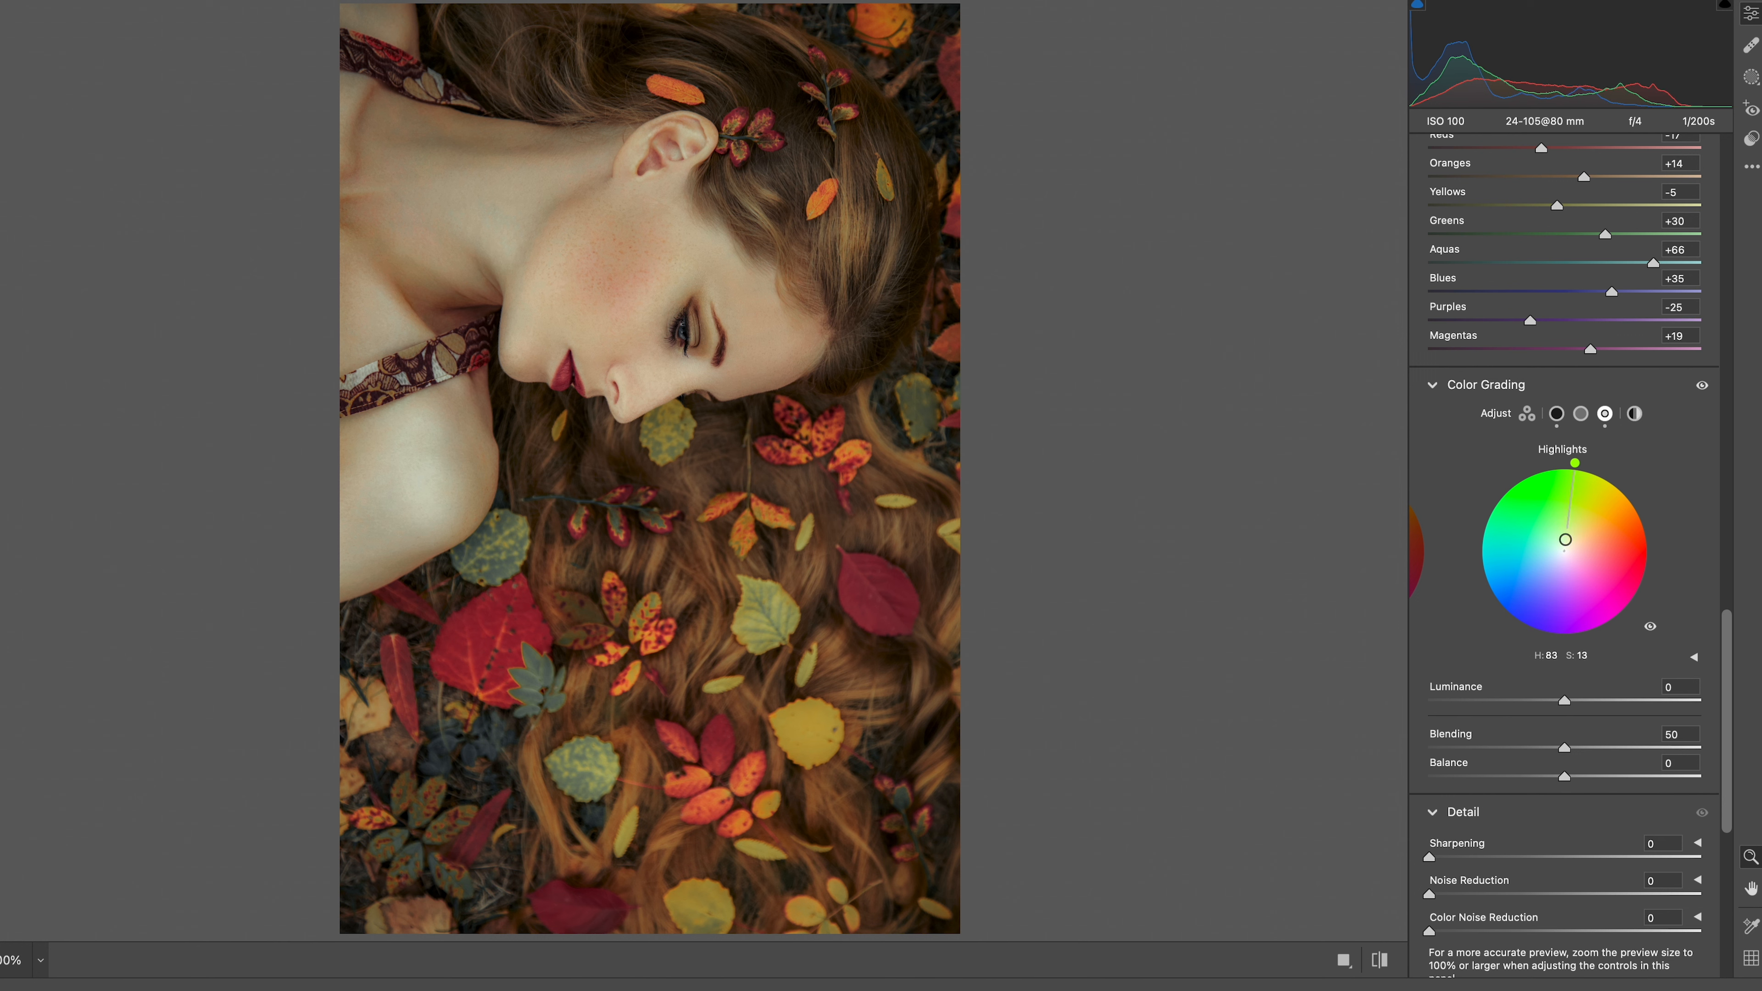
{"action": "scroll", "coordinate": [1565, 542], "scroll_direction": "down", "scroll_amount": 1}
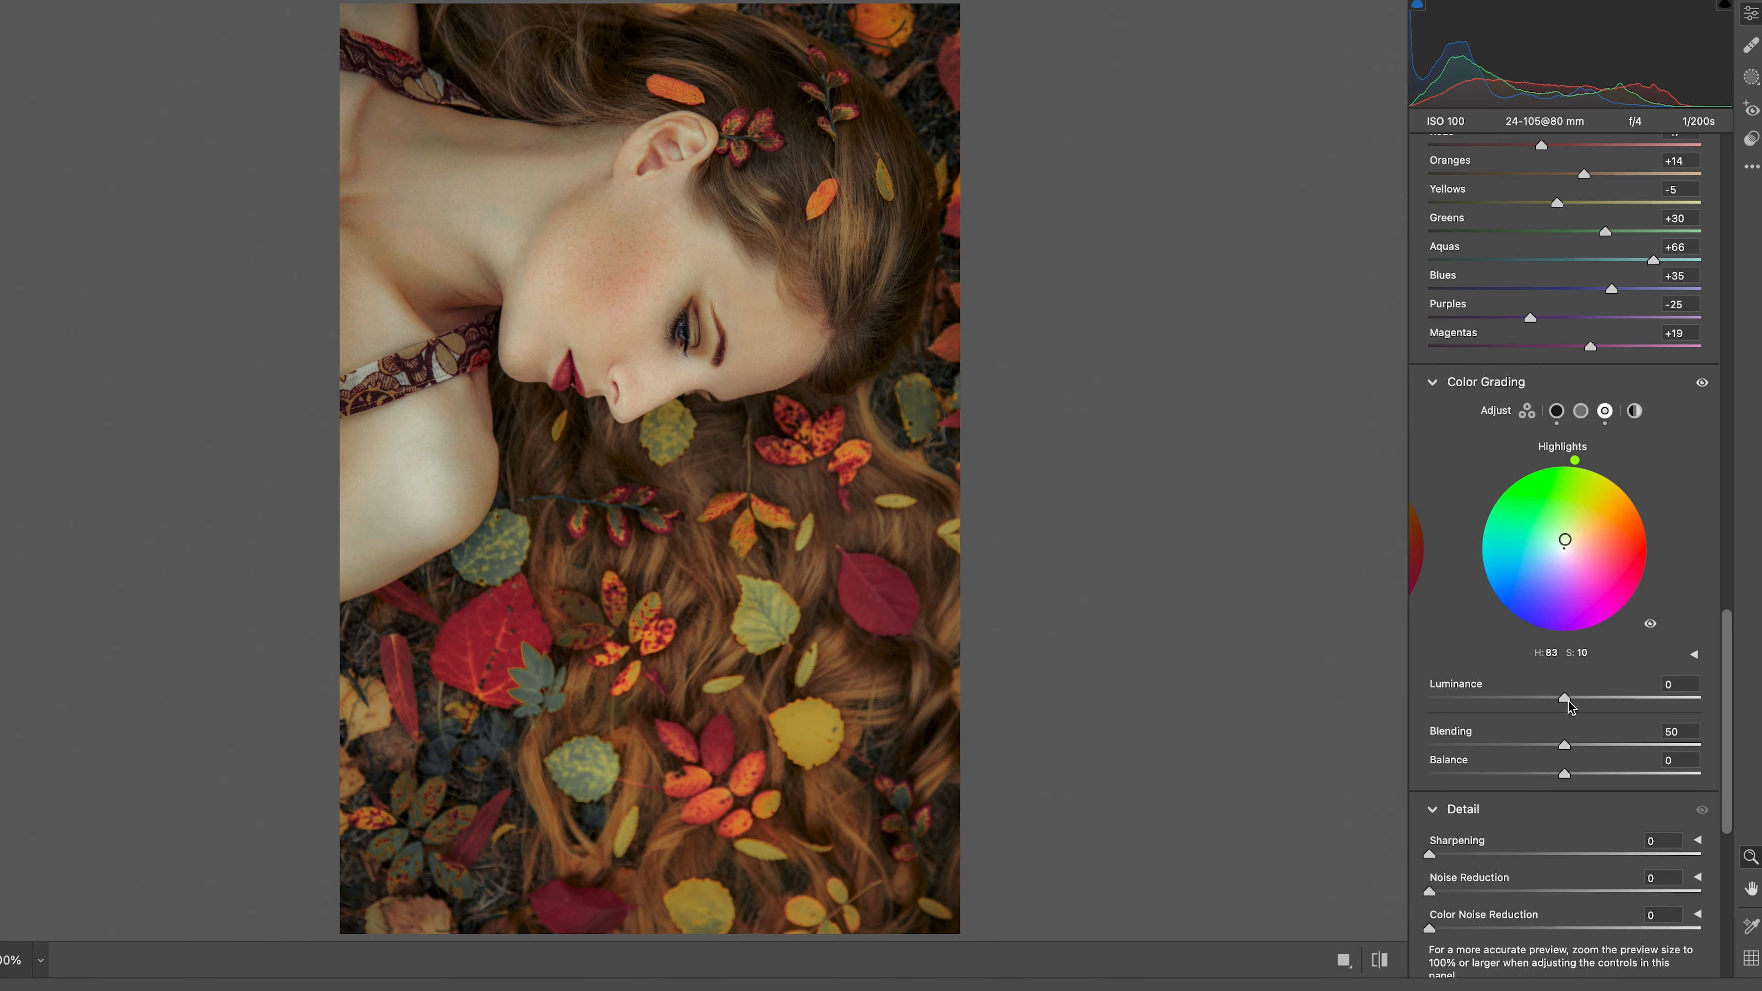
- Set the Color Grading highlights luminance to +20, Blending to 100 and Balance to +25
{"action": "left_click_drag", "start_coordinate": [1565, 698], "coordinate": [1701, 689]}
{"action": "scroll", "coordinate": [1588, 695], "scroll_direction": "down", "scroll_amount": 2}
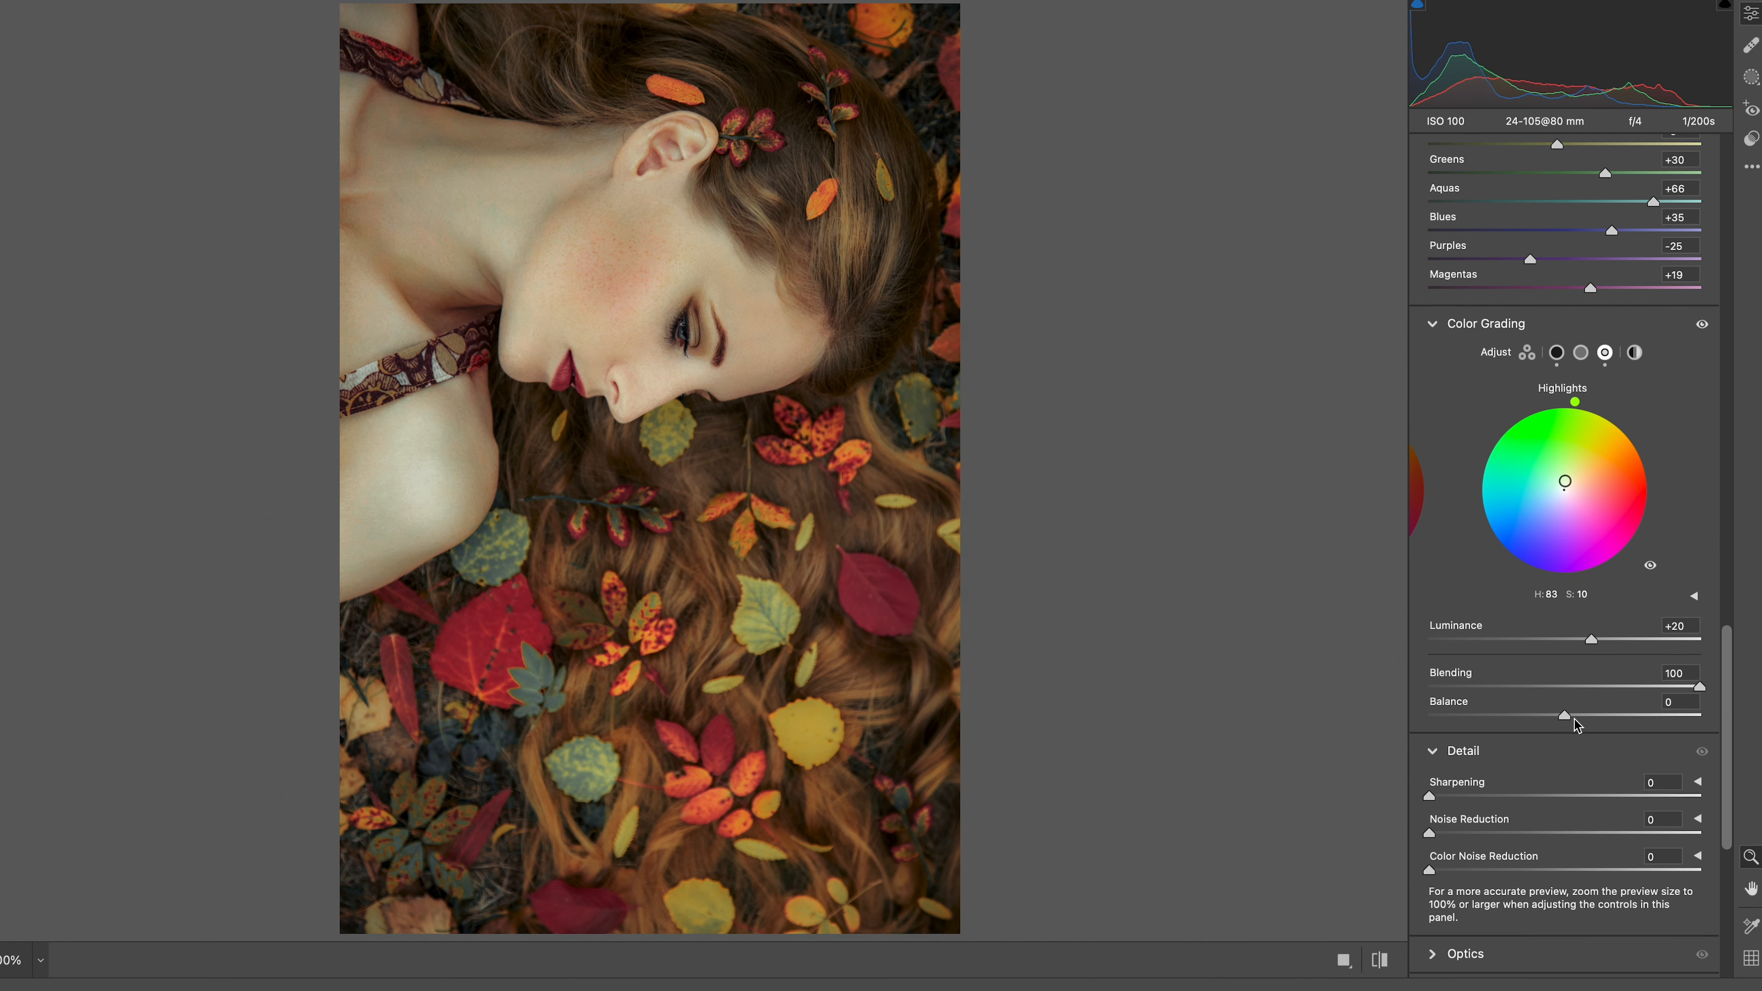
{"action": "mouse_move", "coordinate": [1565, 717]}
{"action": "left_mouse_down"}
{"action": "mouse_move", "coordinate": [1543, 718]}
{"action": "mouse_move", "coordinate": [1593, 719]}
{"action": "left_mouse_up"}
{"action": "scroll", "coordinate": [1600, 716], "scroll_direction": "down", "scroll_amount": 1}
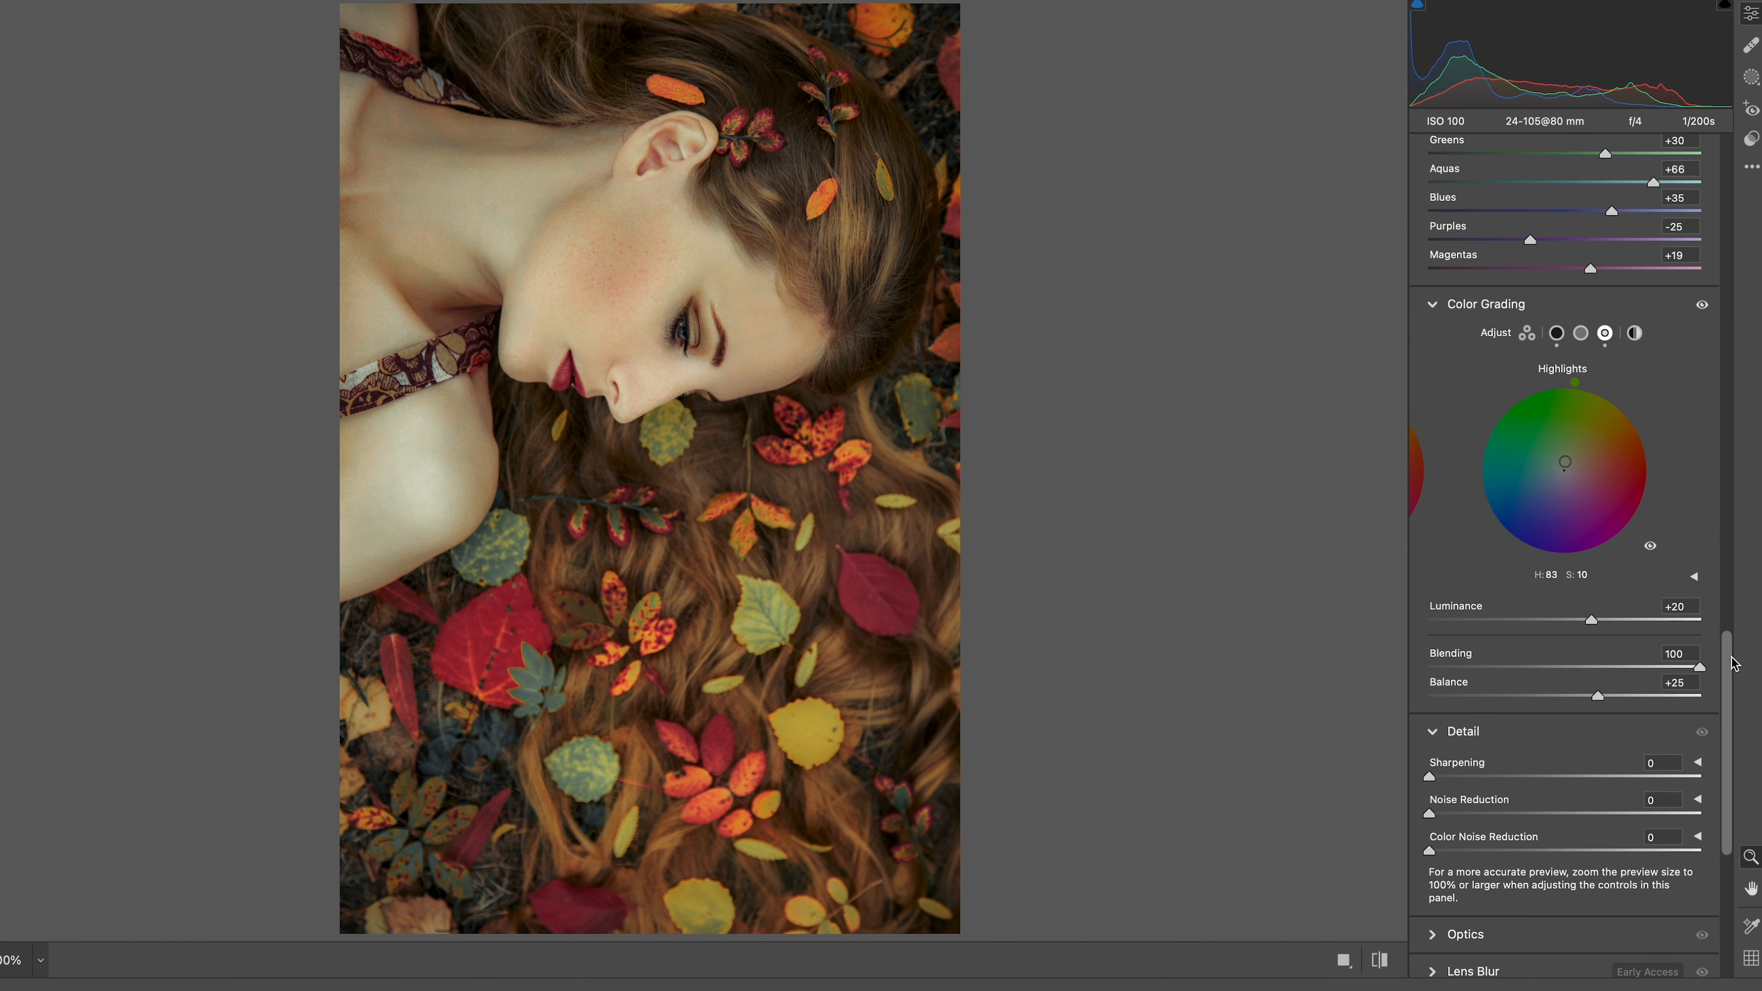
- Set Sharpening to 80 and Color Noise Reduction to 25
{"action": "left_click_drag", "start_coordinate": [1731, 663], "coordinate": [1727, 788]}
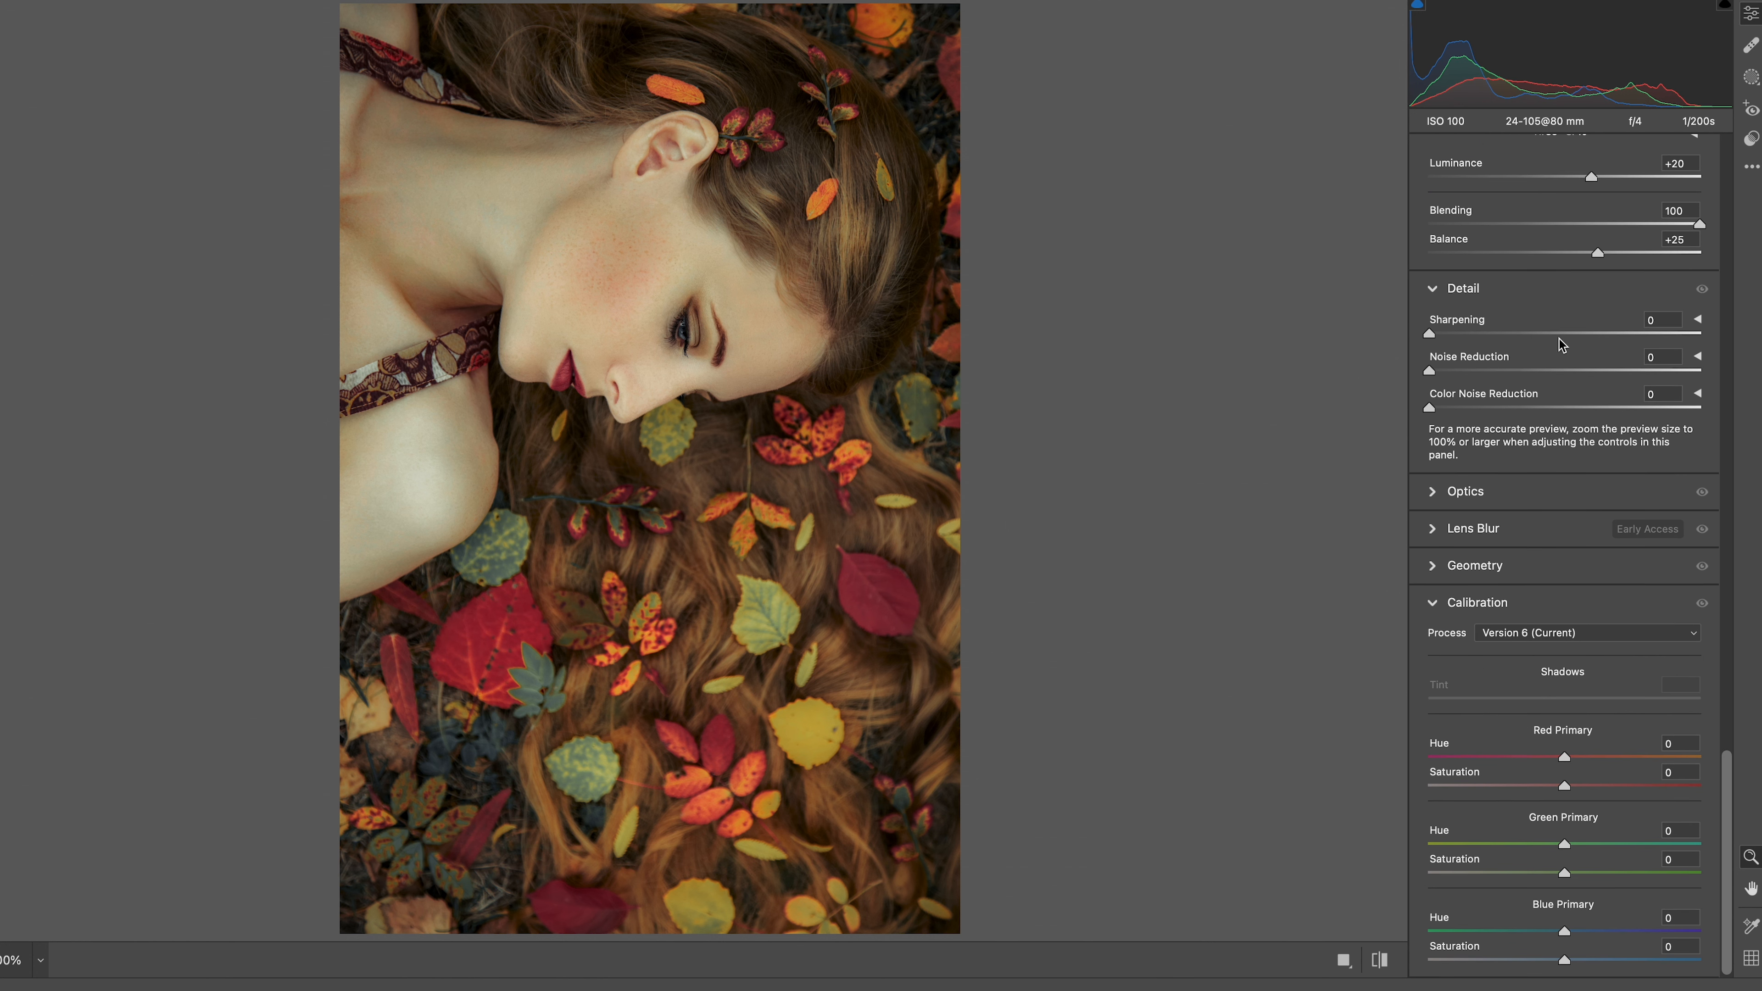
{"action": "left_click_drag", "start_coordinate": [1537, 336], "coordinate": [1575, 336]}
{"action": "left_click_drag", "start_coordinate": [1429, 408], "coordinate": [1495, 408]}
- Calibrate the primaries: Red hue +8, Green hue +15, Blue hue -11 and Blue saturation -16
{"action": "mouse_move", "coordinate": [1566, 758]}
{"action": "left_mouse_down"}
{"action": "mouse_move", "coordinate": [1538, 759]}
{"action": "mouse_move", "coordinate": [1575, 759]}
{"action": "left_mouse_up"}
{"action": "left_click_drag", "start_coordinate": [1564, 844], "coordinate": [1580, 847]}
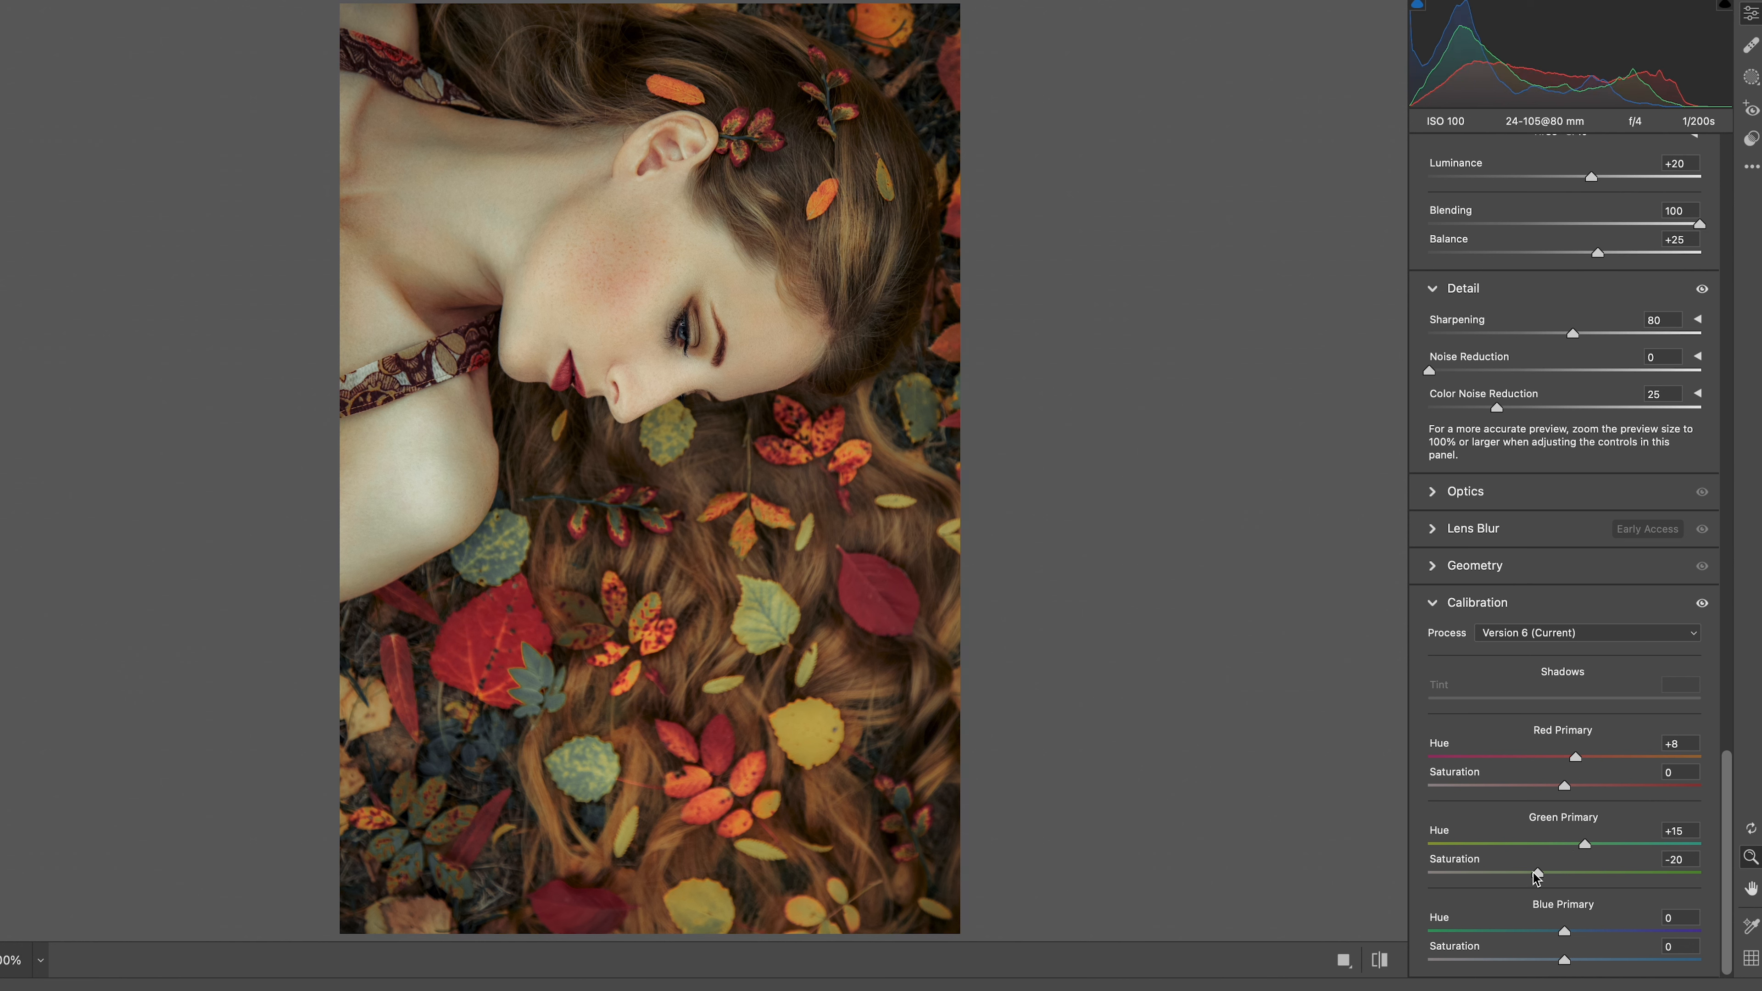
{"action": "left_click_drag", "start_coordinate": [1564, 930], "coordinate": [1559, 959]}
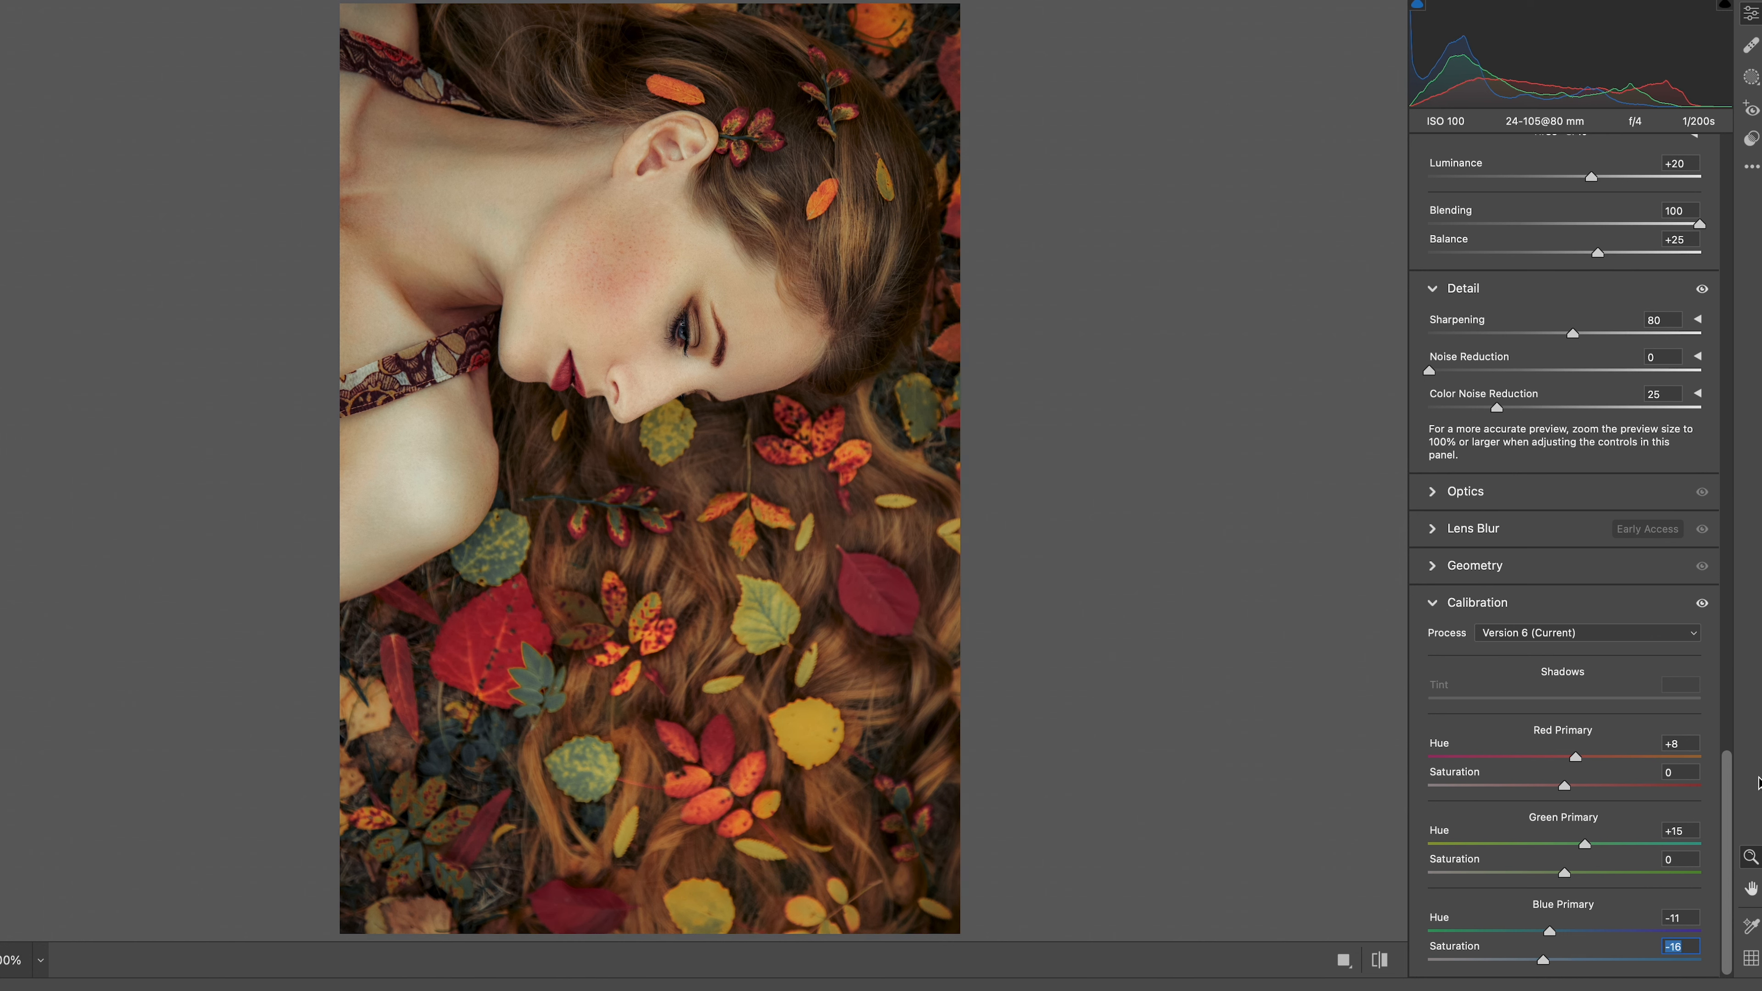
- Shape the RGB point curve into a faded S-curve: black point output 23, shadows pulled down, upper point from input 183 to output 196
{"action": "left_click_drag", "start_coordinate": [1729, 784], "coordinate": [1727, 256]}
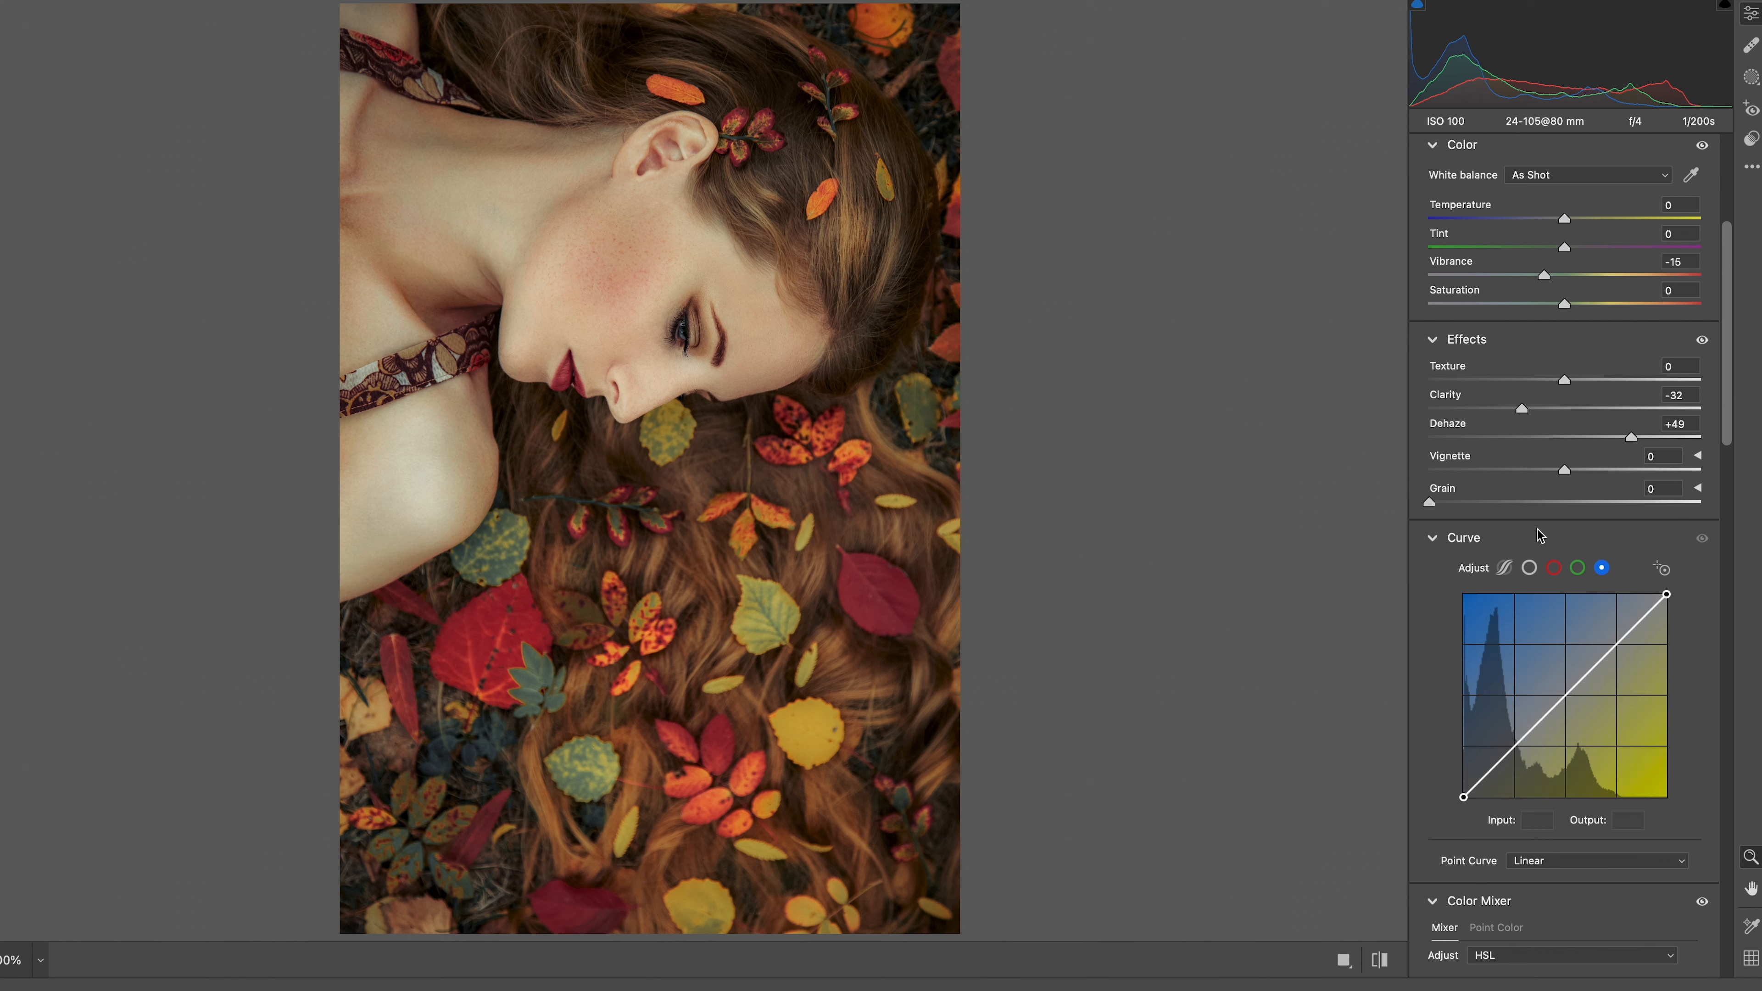
{"action": "left_click", "coordinate": [1505, 569]}
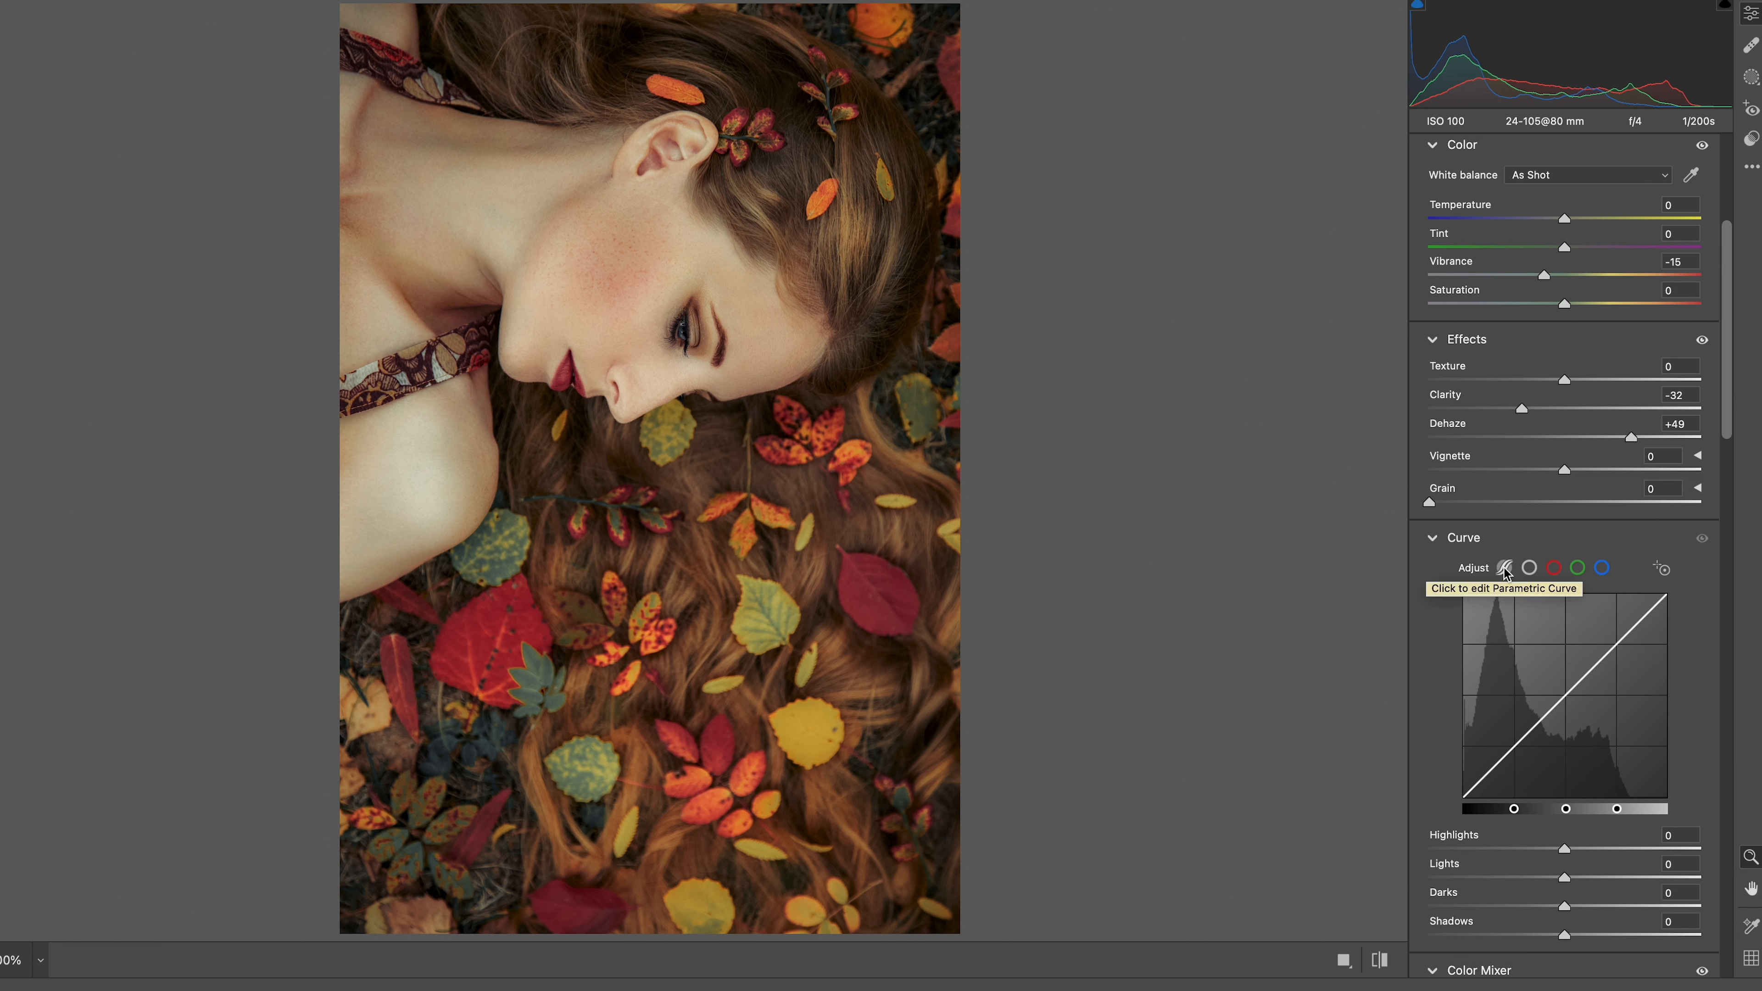
{"action": "left_click", "coordinate": [1529, 568]}
{"action": "left_click", "coordinate": [1539, 721]}
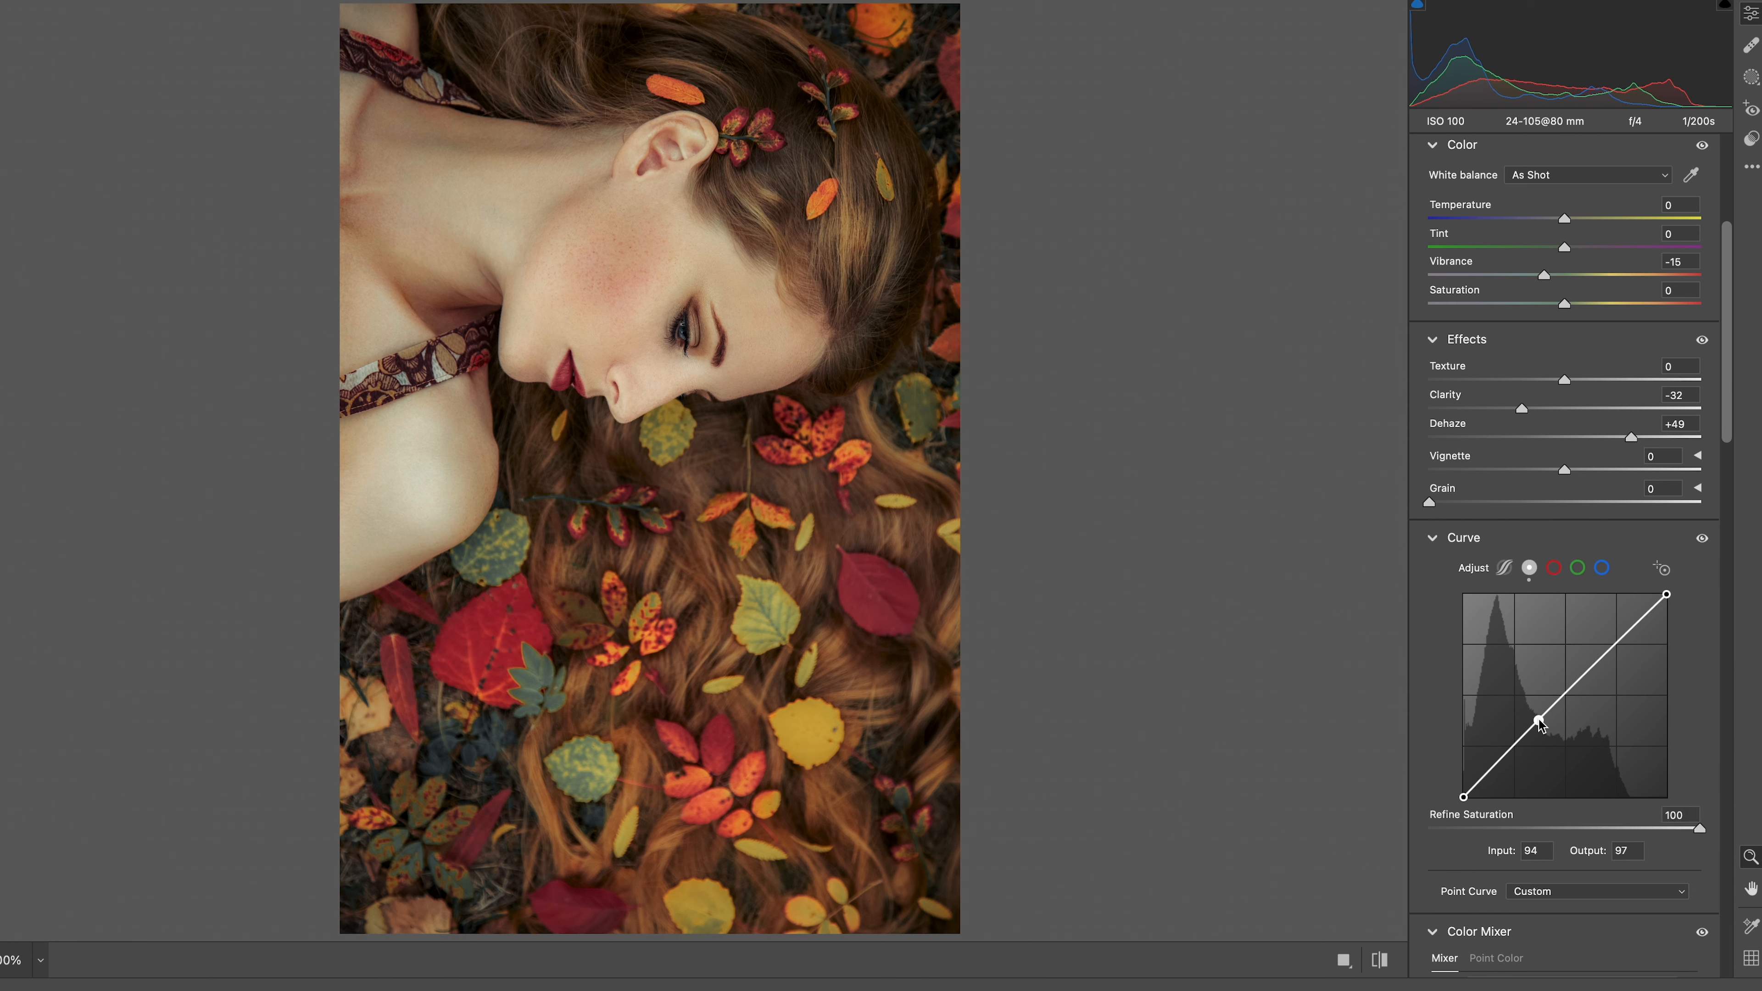
{"action": "left_click_drag", "start_coordinate": [1541, 726], "coordinate": [1464, 779]}
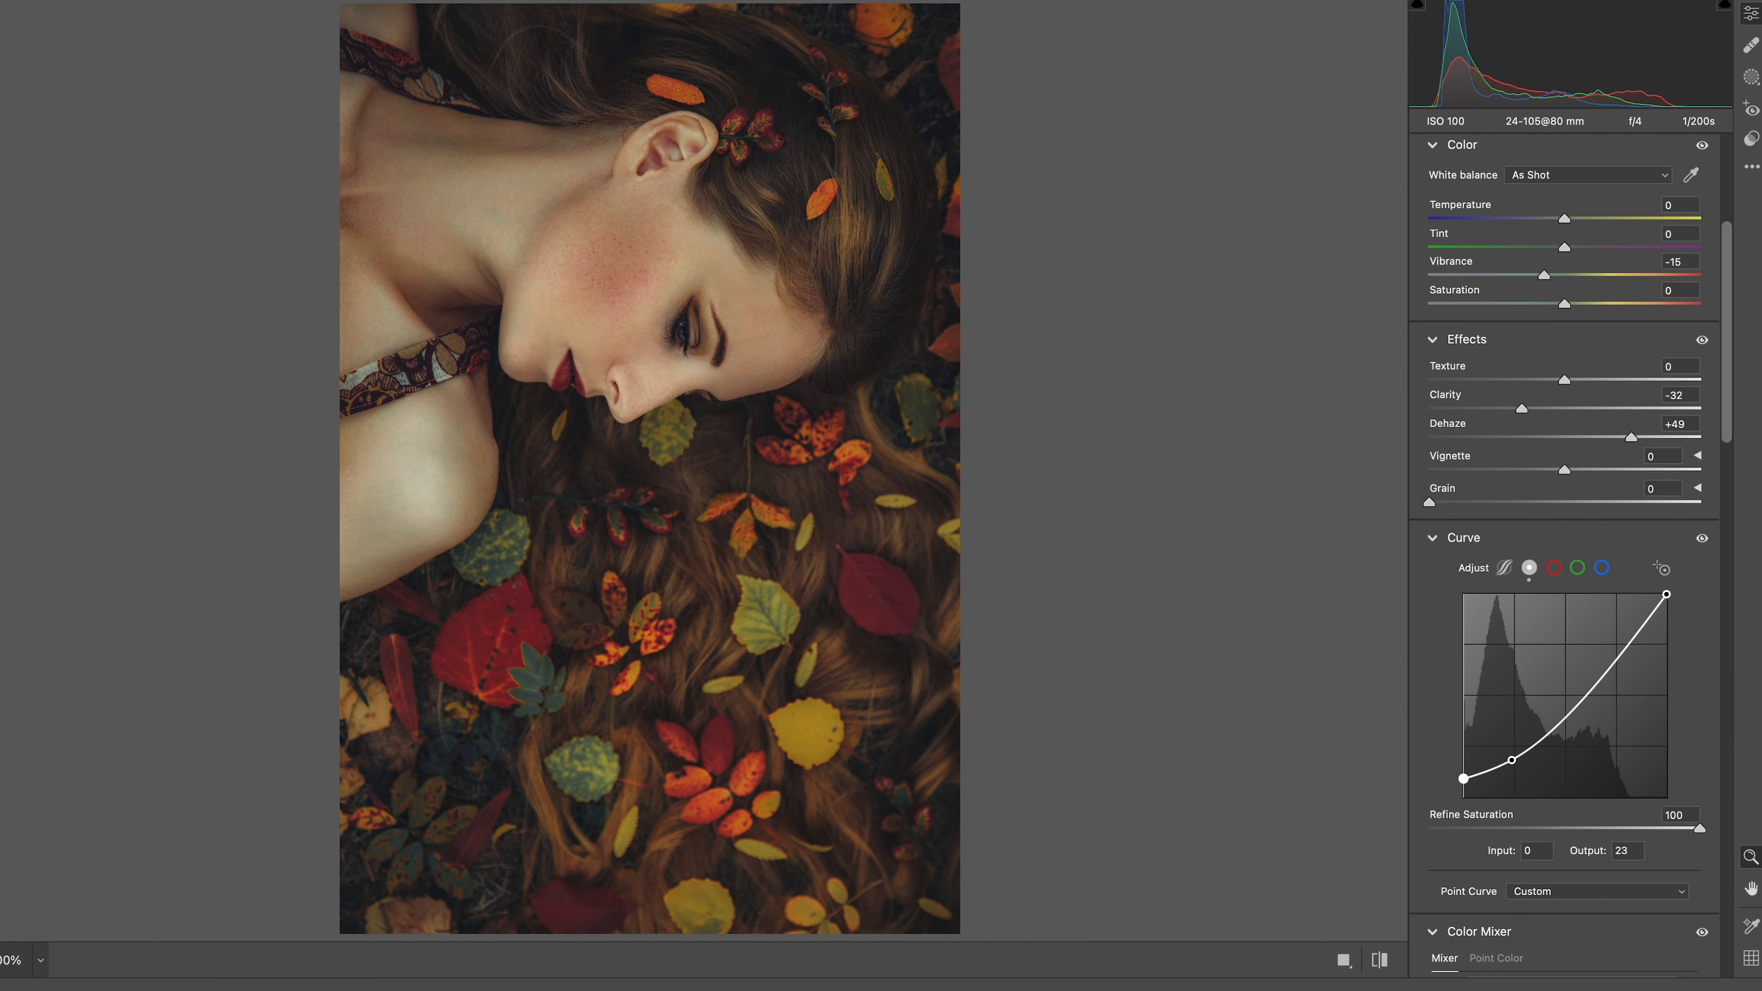
{"action": "left_click_drag", "start_coordinate": [1617, 655], "coordinate": [1609, 641]}
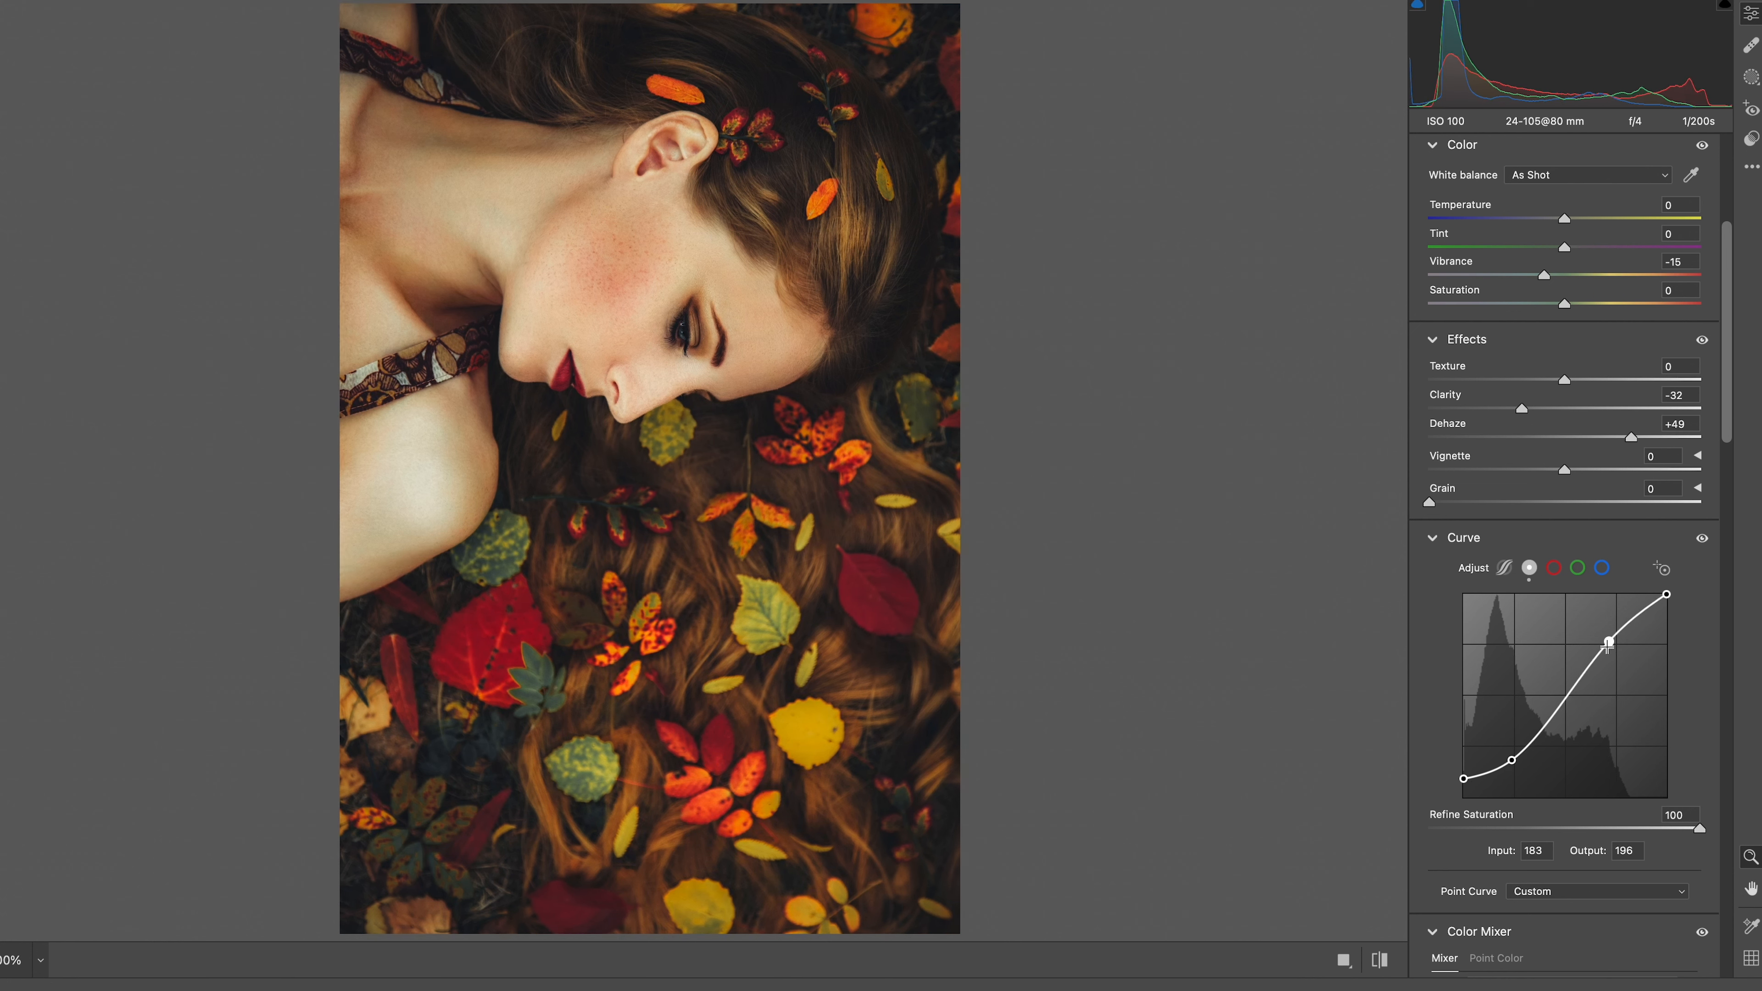
- Add red curve points at input 199, output 189 in the highlights and input 53, output 52 in the shadows
{"action": "left_click", "coordinate": [1554, 568]}
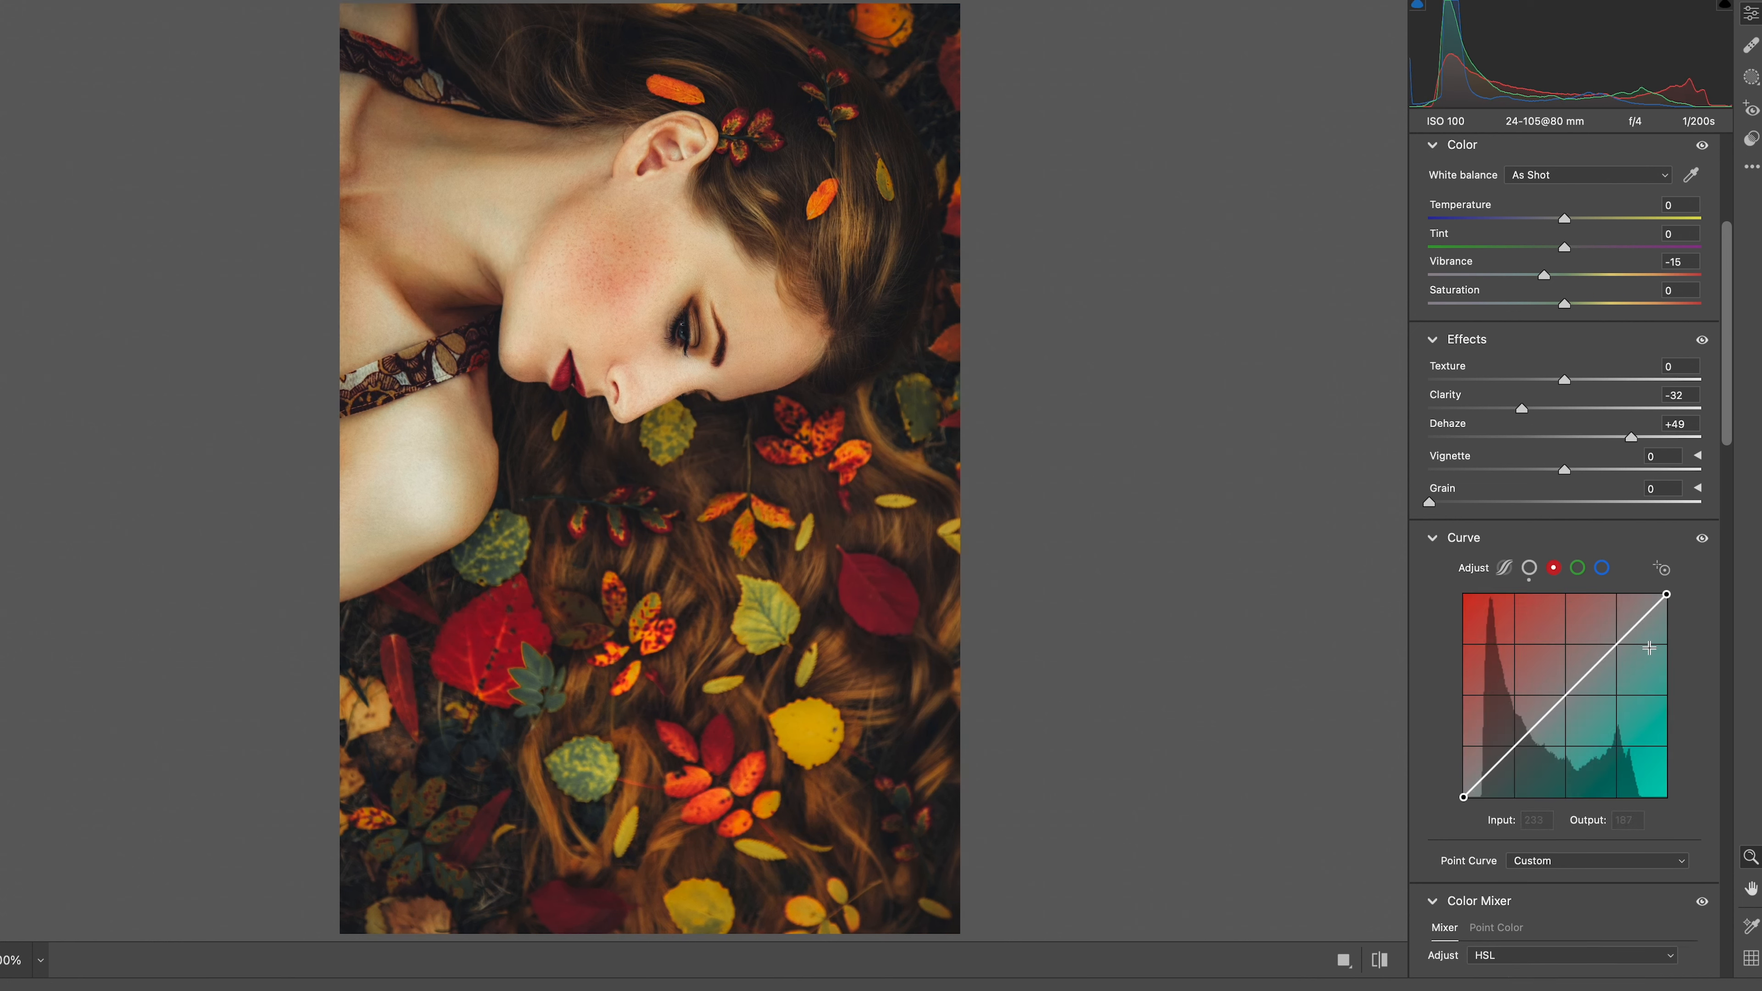
{"action": "left_click_drag", "start_coordinate": [1617, 649], "coordinate": [1622, 647]}
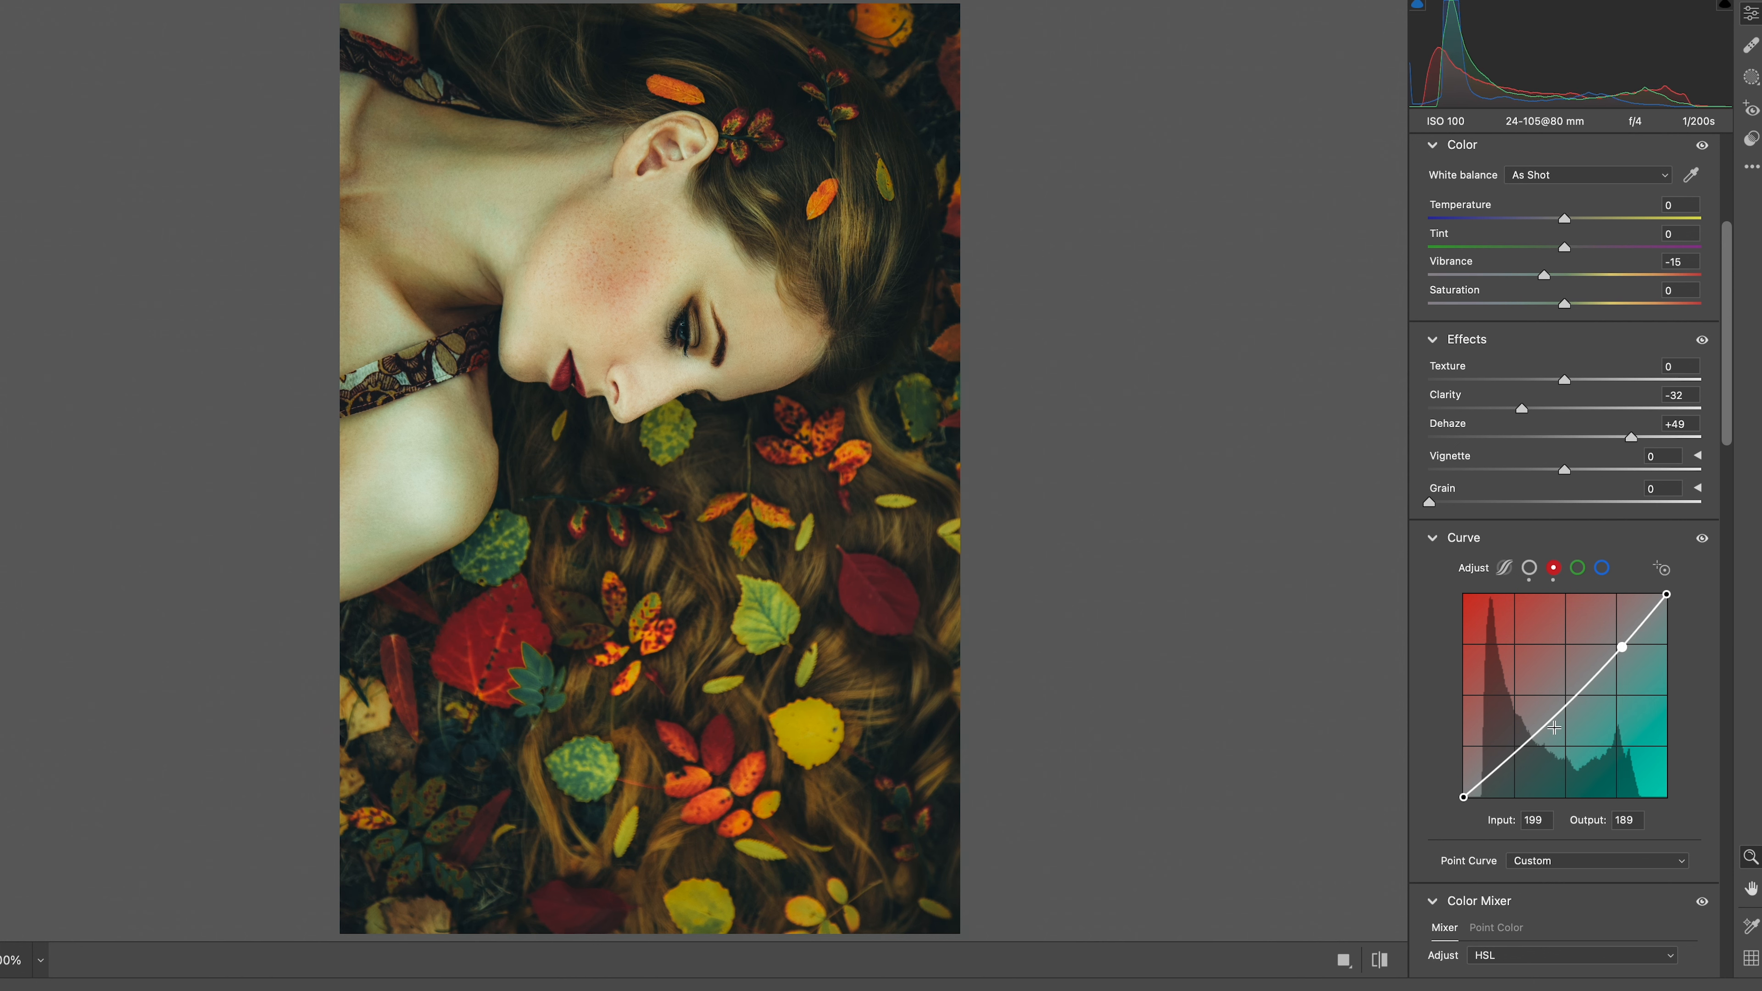
{"action": "left_click_drag", "start_coordinate": [1516, 757], "coordinate": [1504, 755]}
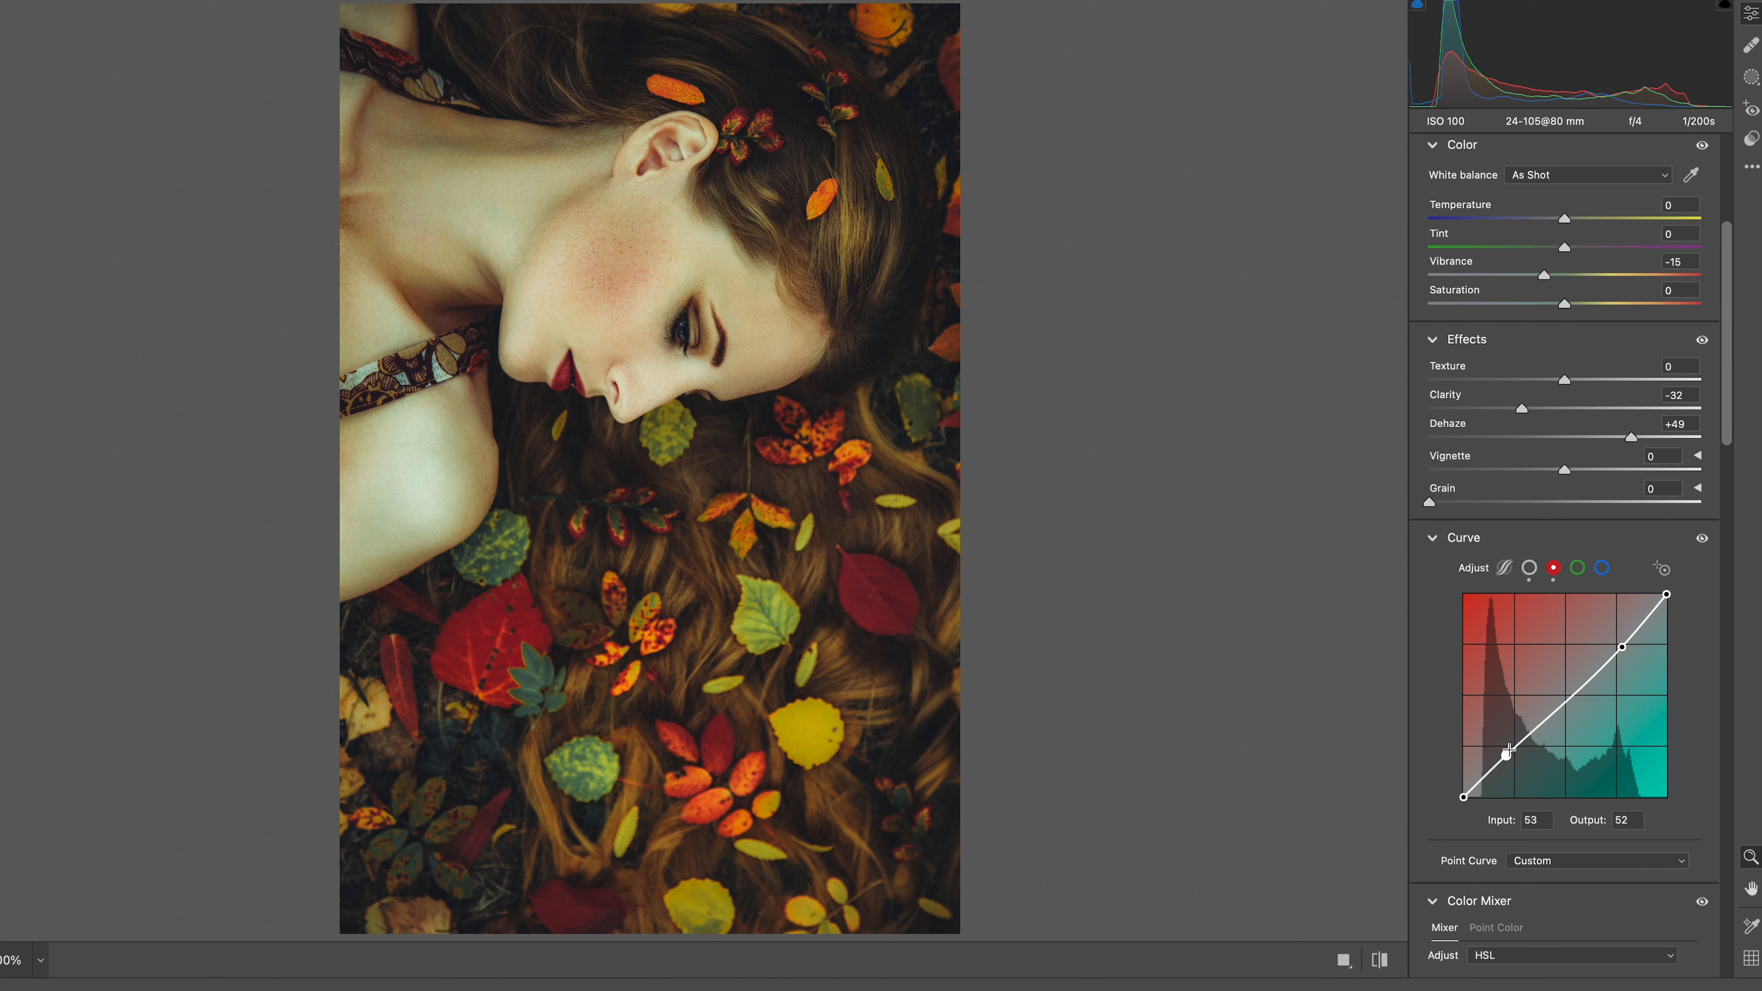
- Shape the green curve with a shadow point at input 50, output 43 and a highlight point at input 207, output 205
{"action": "left_click", "coordinate": [1578, 567]}
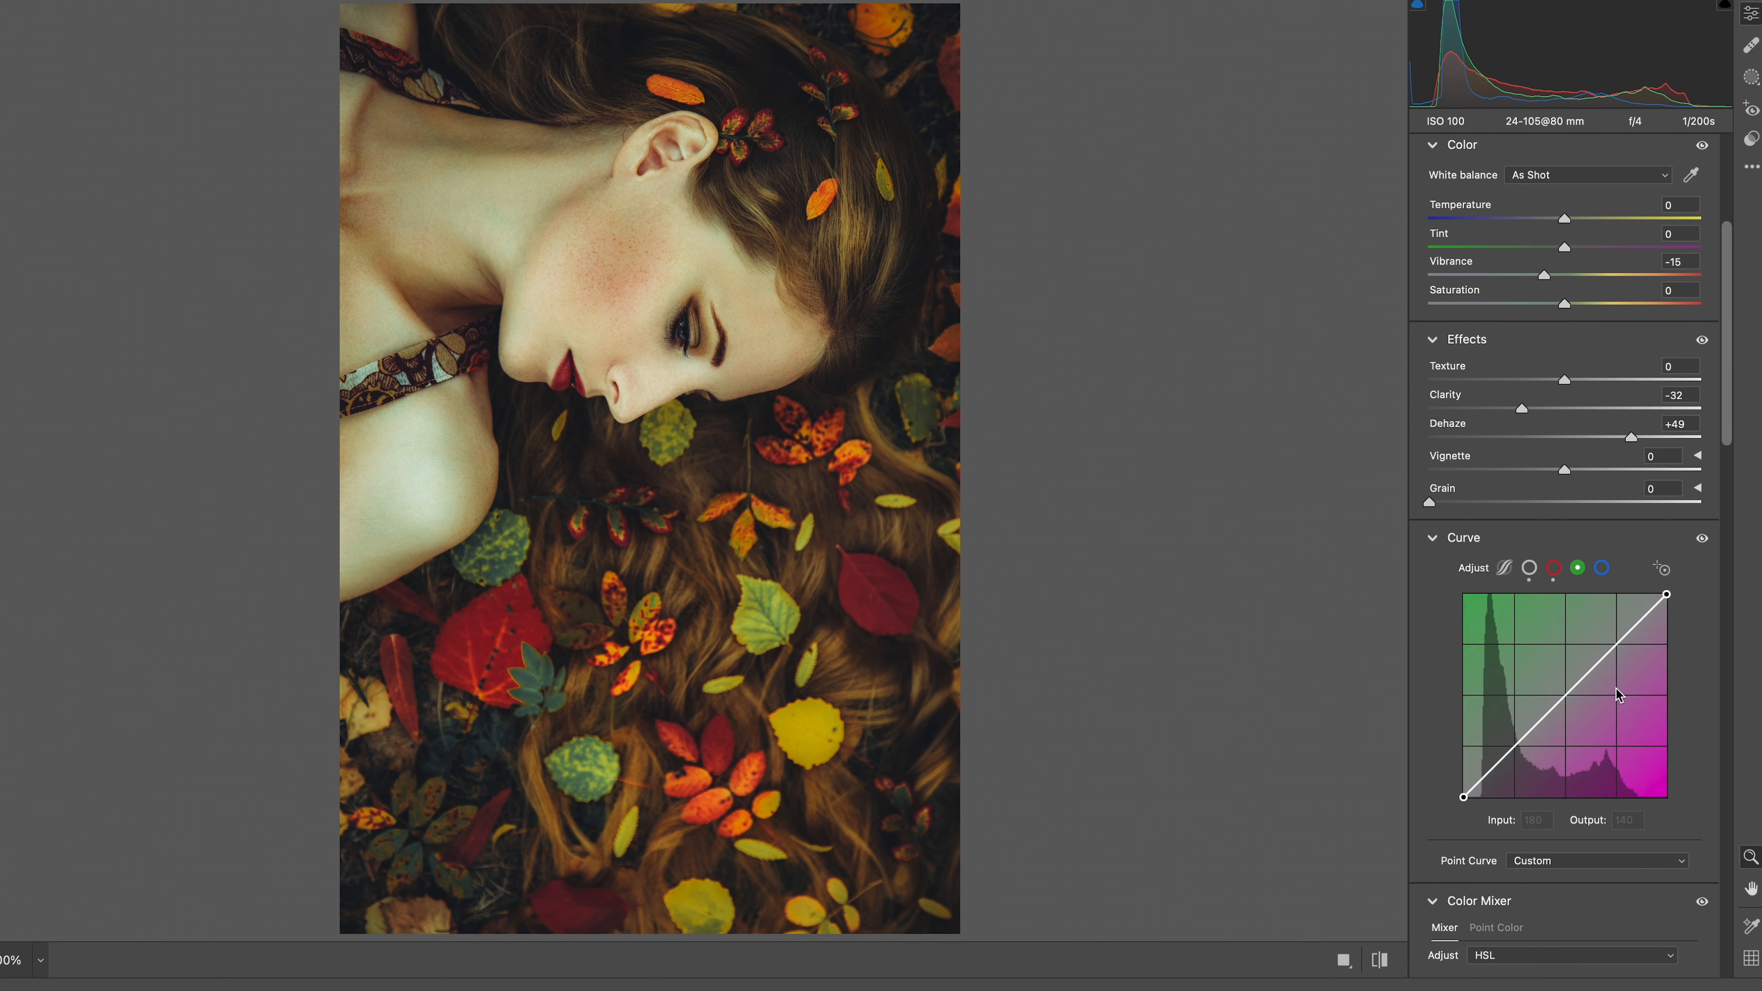
{"action": "left_click_drag", "start_coordinate": [1617, 644], "coordinate": [1617, 651]}
{"action": "left_click_drag", "start_coordinate": [1506, 739], "coordinate": [1503, 763]}
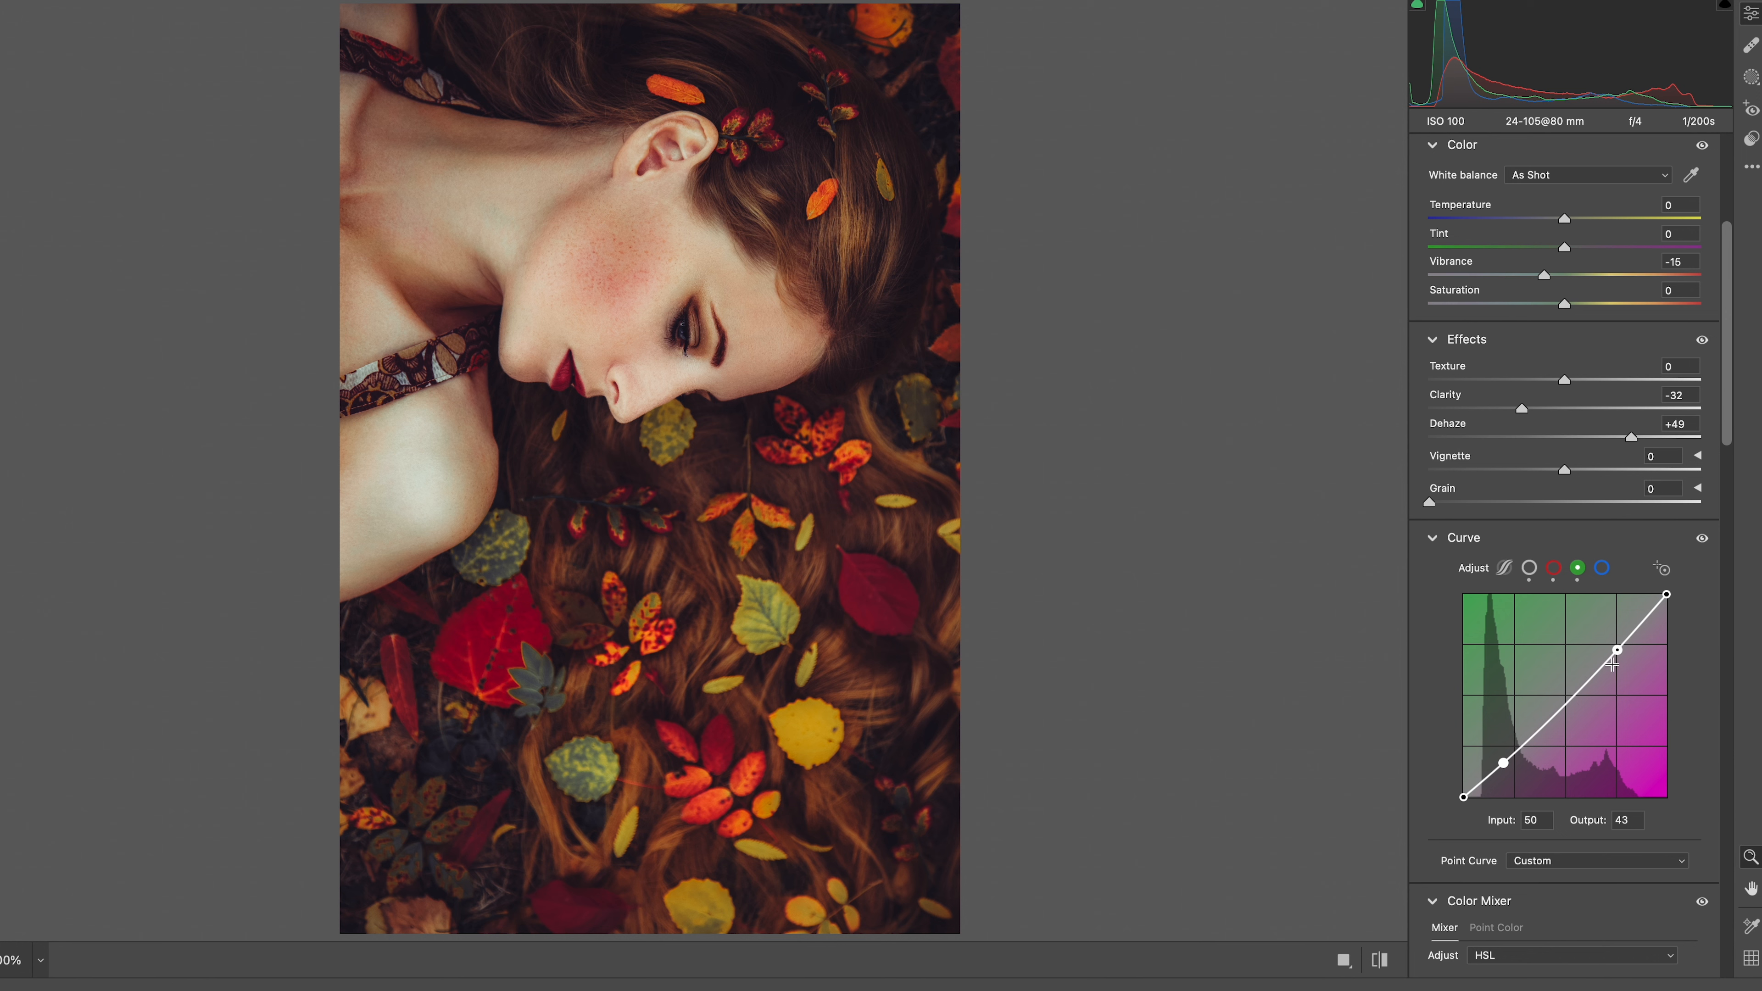
{"action": "left_click_drag", "start_coordinate": [1617, 650], "coordinate": [1629, 633]}
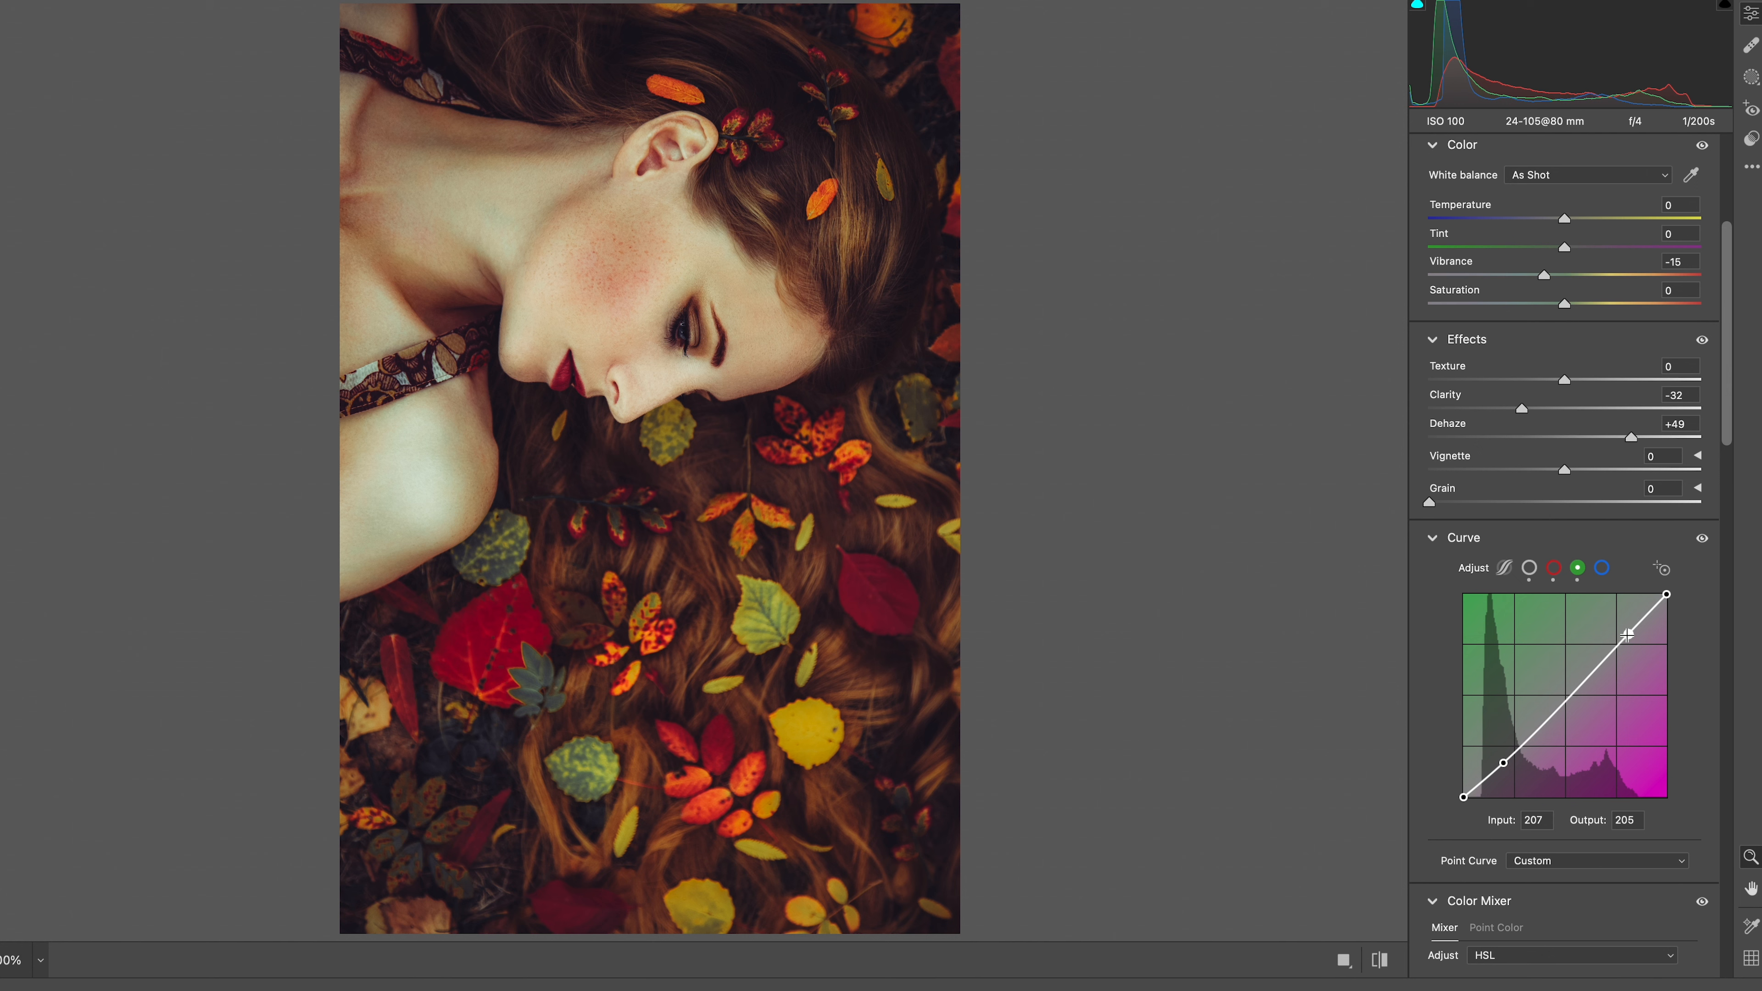
- Add a shadow point to the blue curve and place its highlight point at input 183, output 188
{"action": "left_click", "coordinate": [1602, 567]}
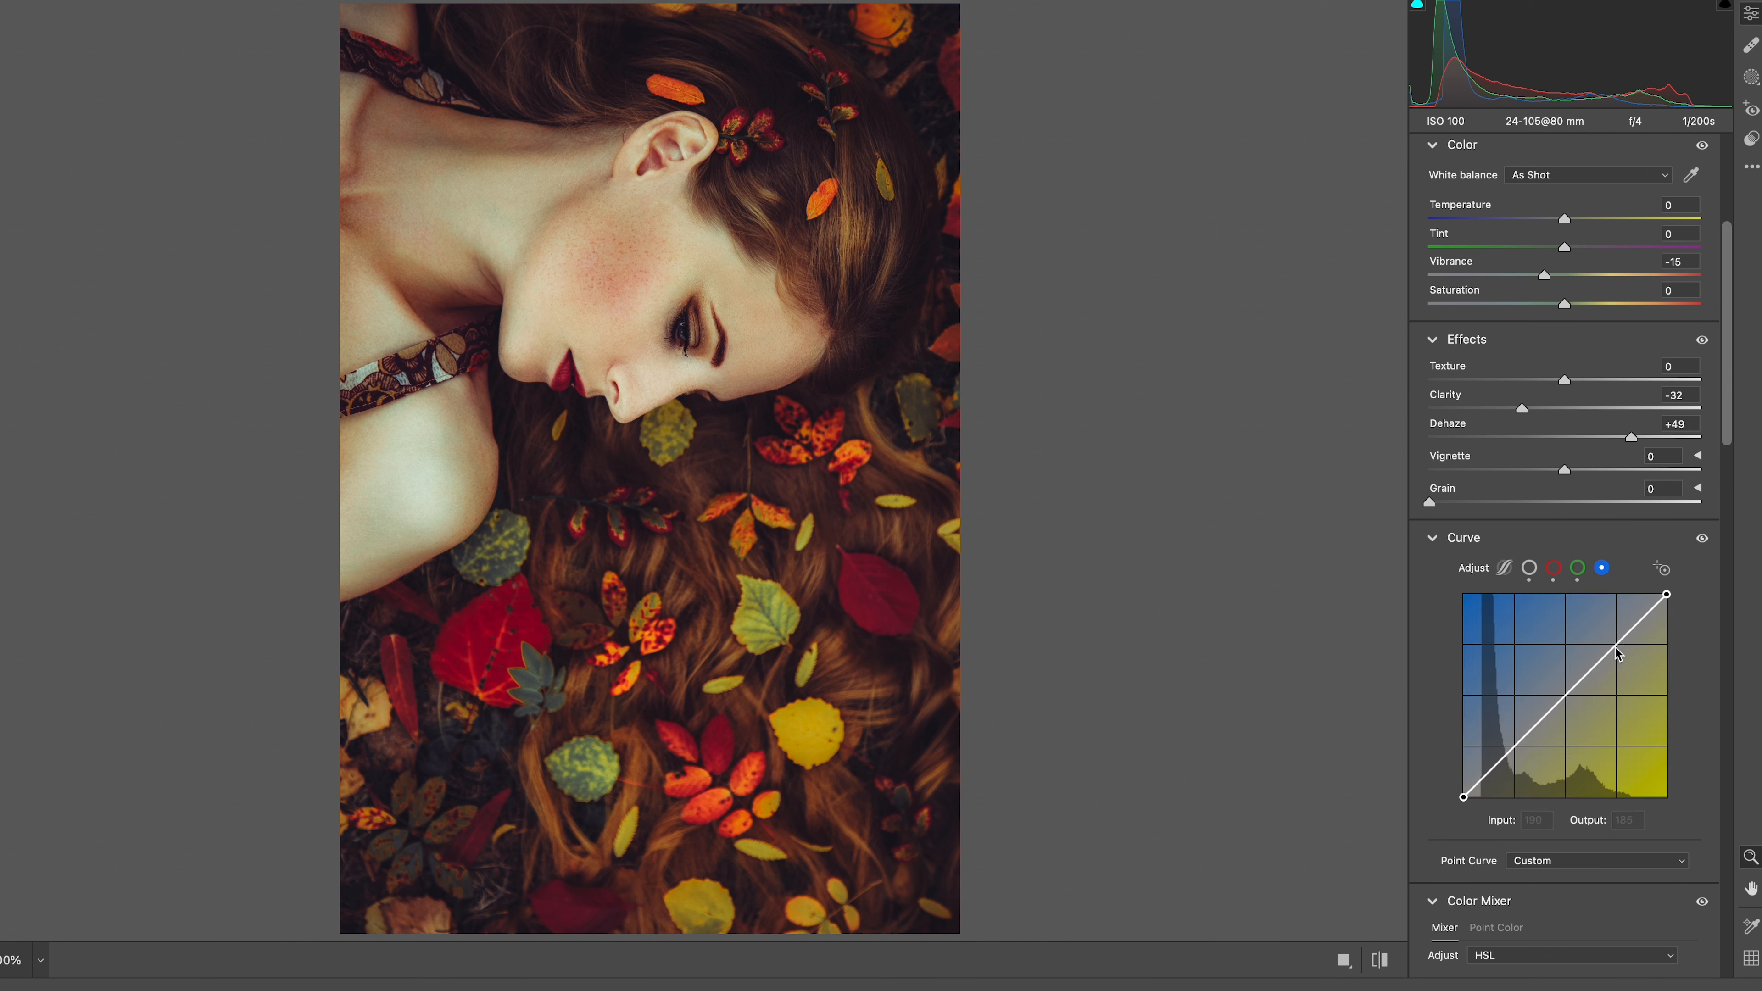
{"action": "left_click", "coordinate": [1617, 652]}
{"action": "left_click_drag", "start_coordinate": [1520, 745], "coordinate": [1512, 747]}
{"action": "mouse_move", "coordinate": [1616, 651]}
{"action": "left_mouse_down"}
{"action": "mouse_move", "coordinate": [1623, 672]}
{"action": "mouse_move", "coordinate": [1609, 647]}
{"action": "left_mouse_up"}
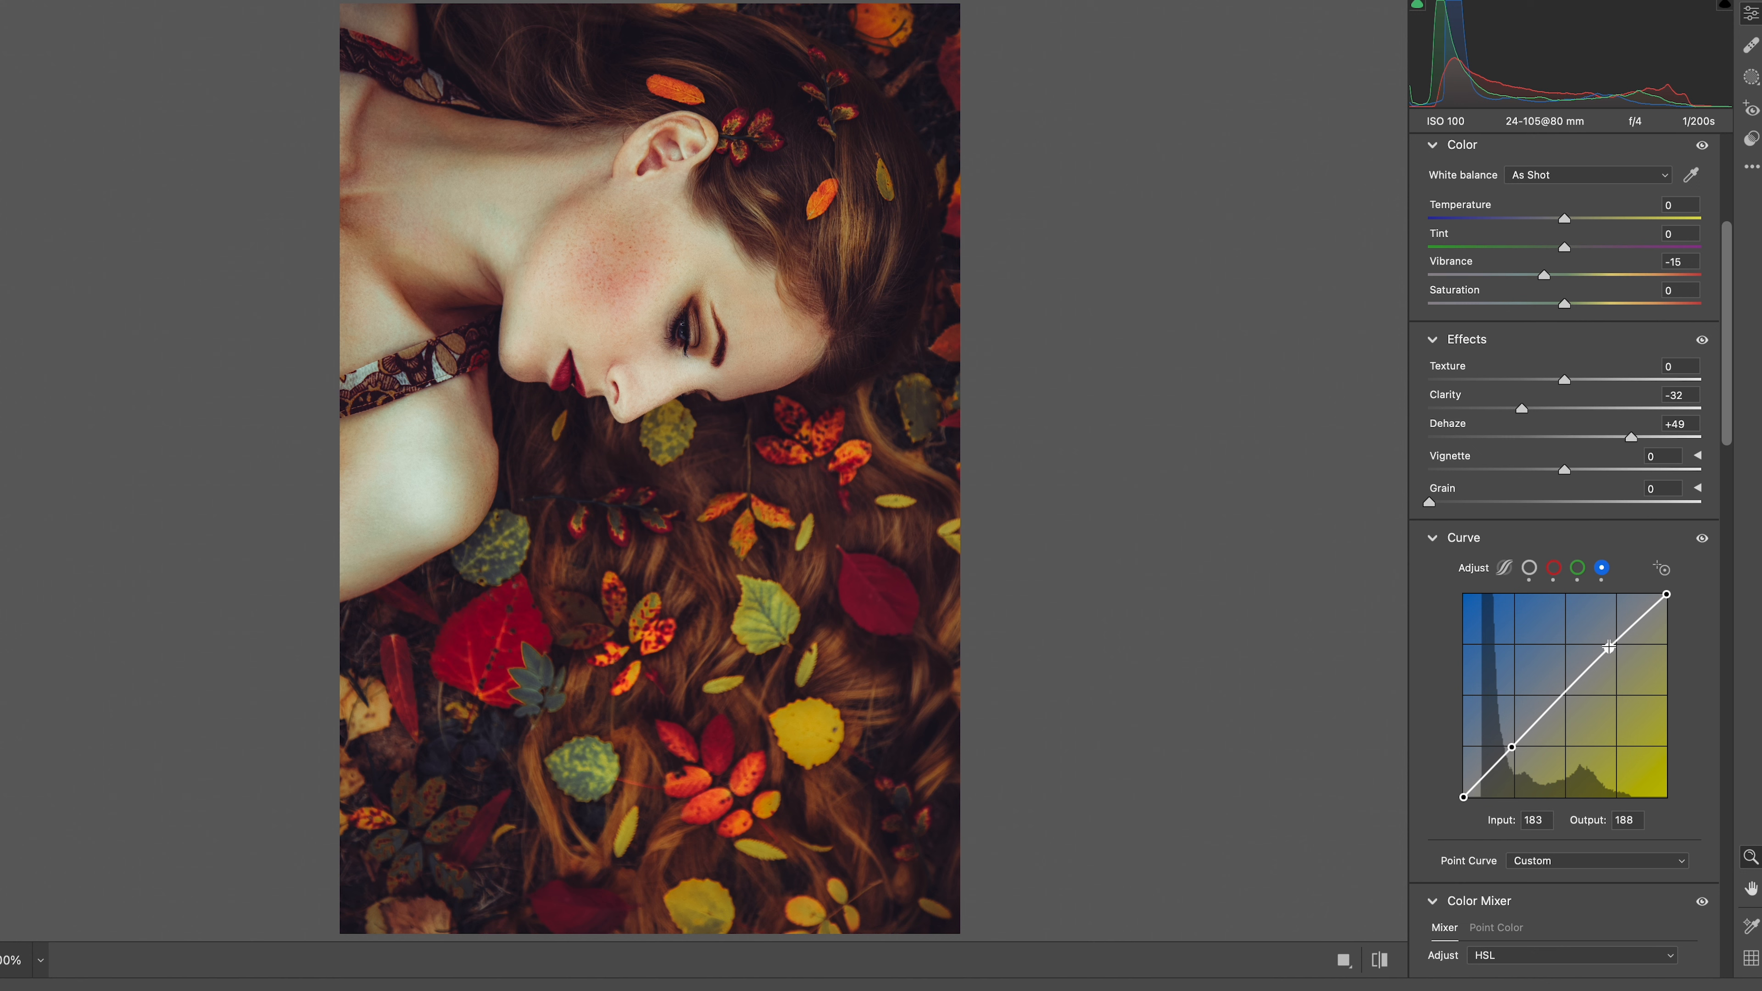
- Refine the red curve with a midtone point at input 133, output 121 and move its highlight point to input 197, output 187
{"action": "left_click", "coordinate": [1554, 569]}
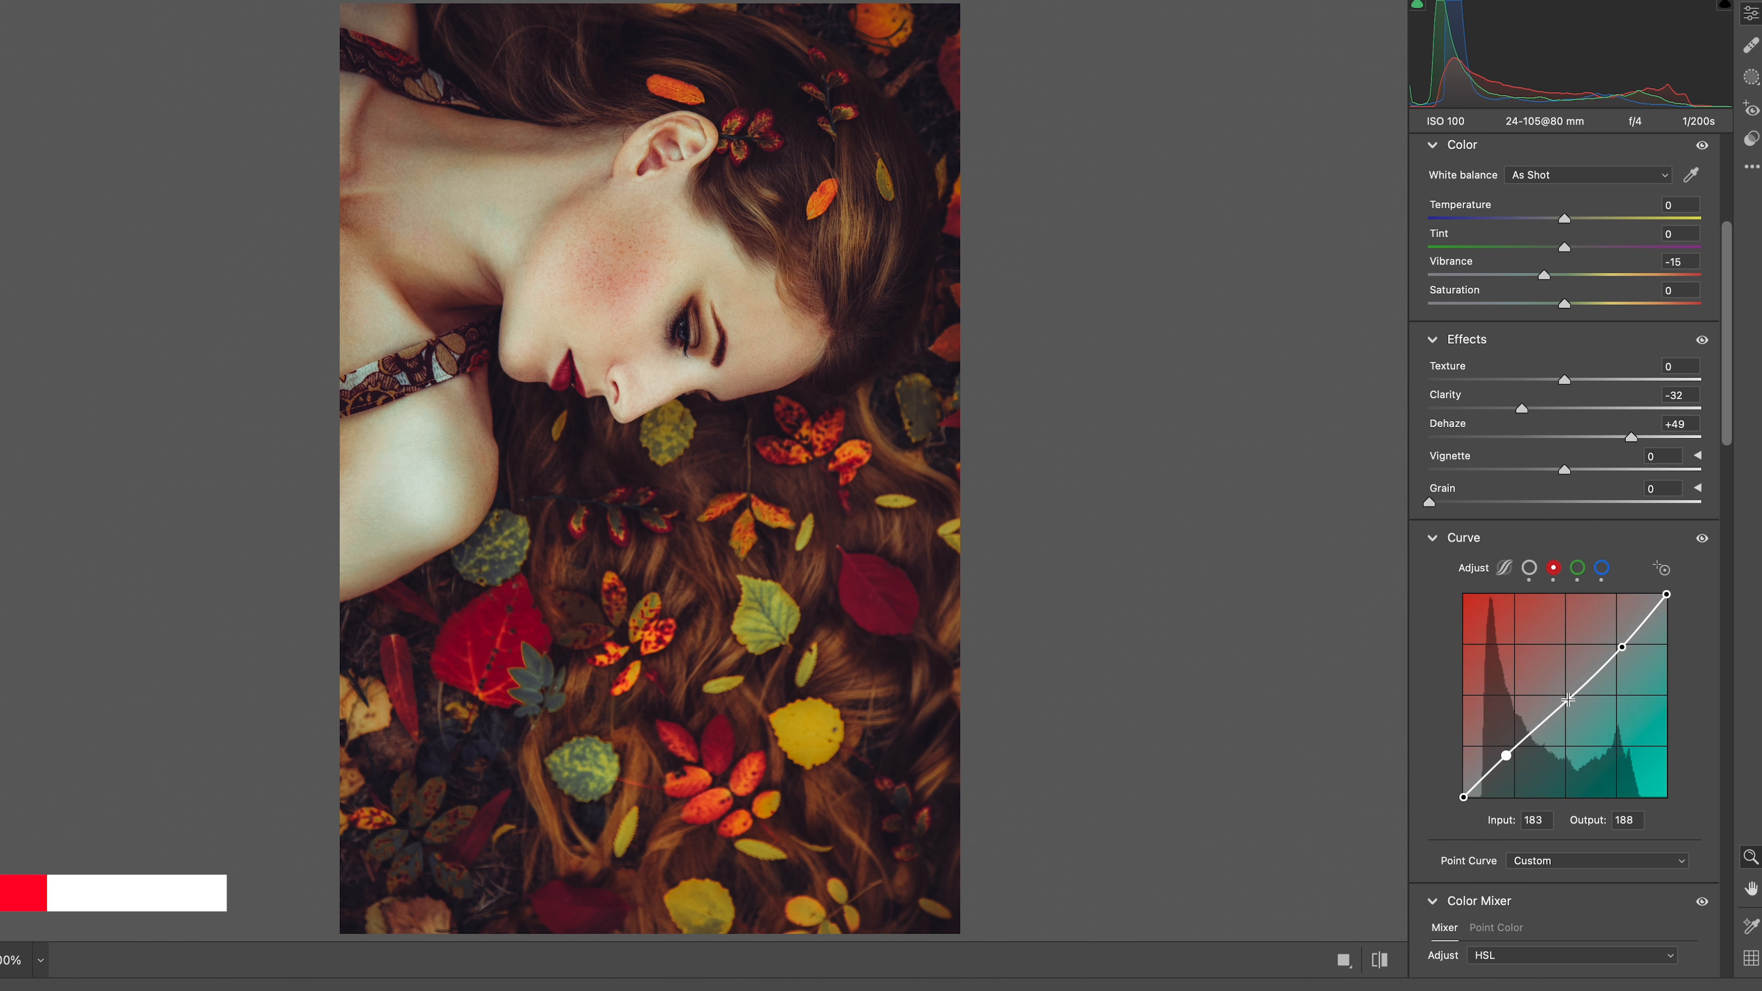
{"action": "left_click_drag", "start_coordinate": [1570, 699], "coordinate": [1568, 701]}
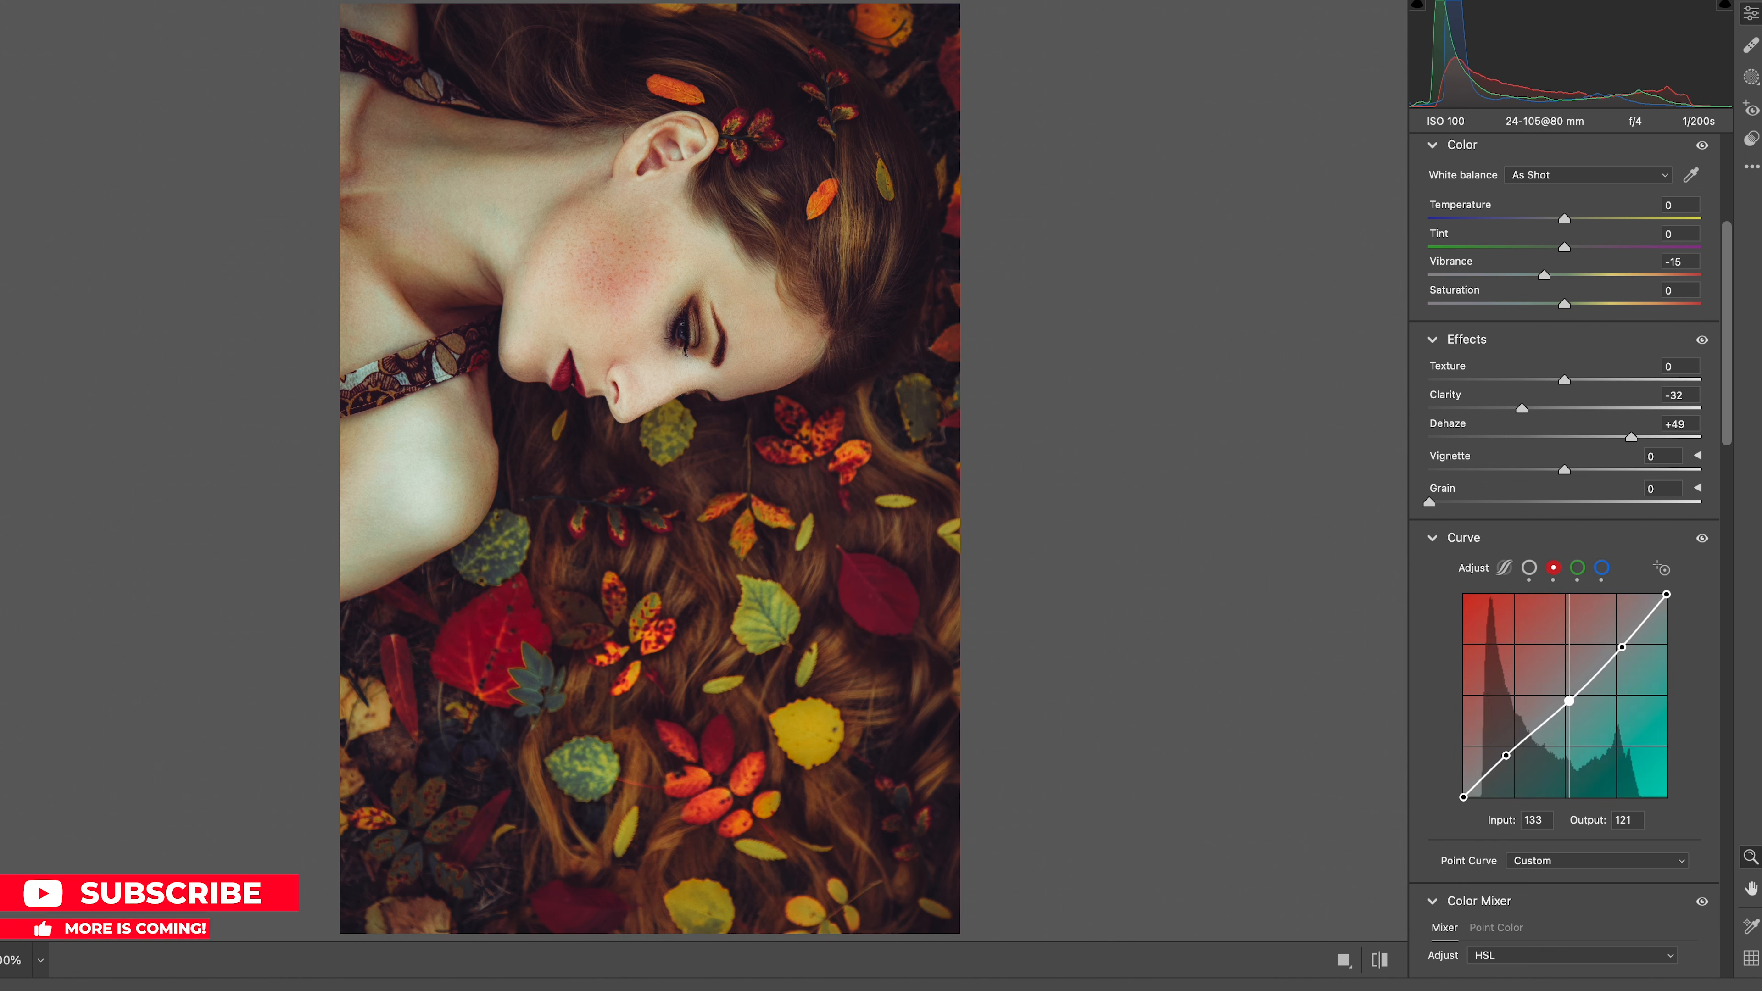
{"action": "left_click_drag", "start_coordinate": [1622, 647], "coordinate": [1620, 647]}
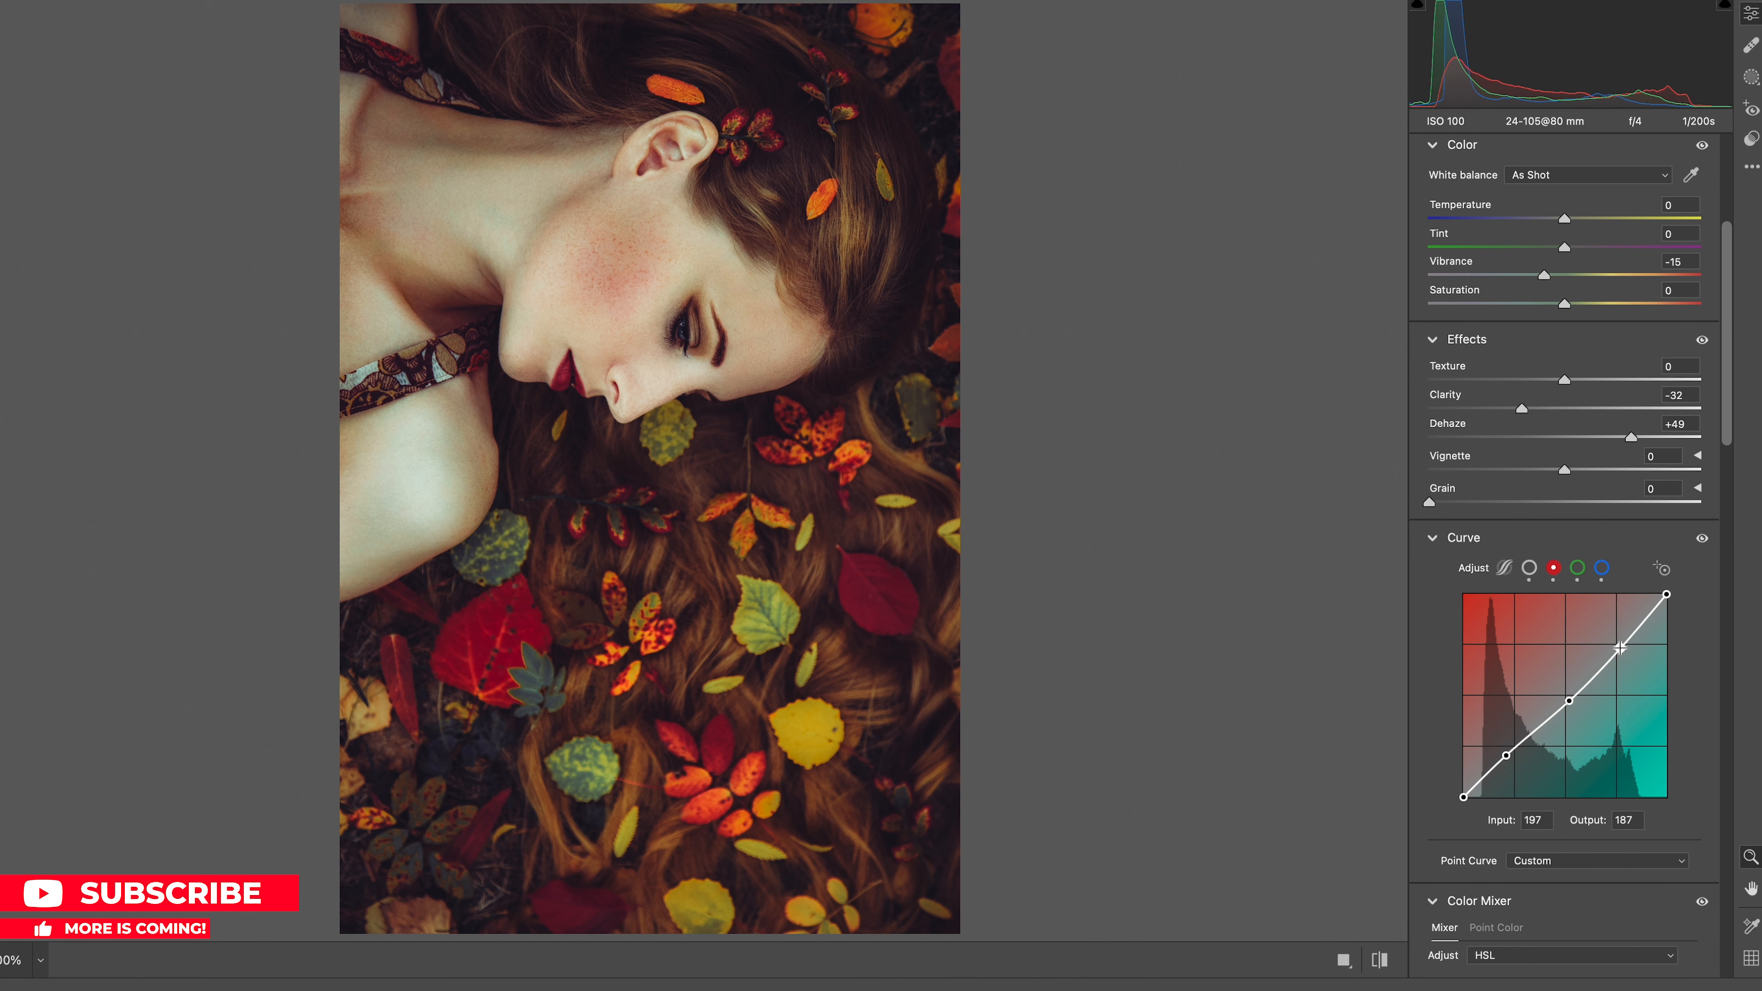